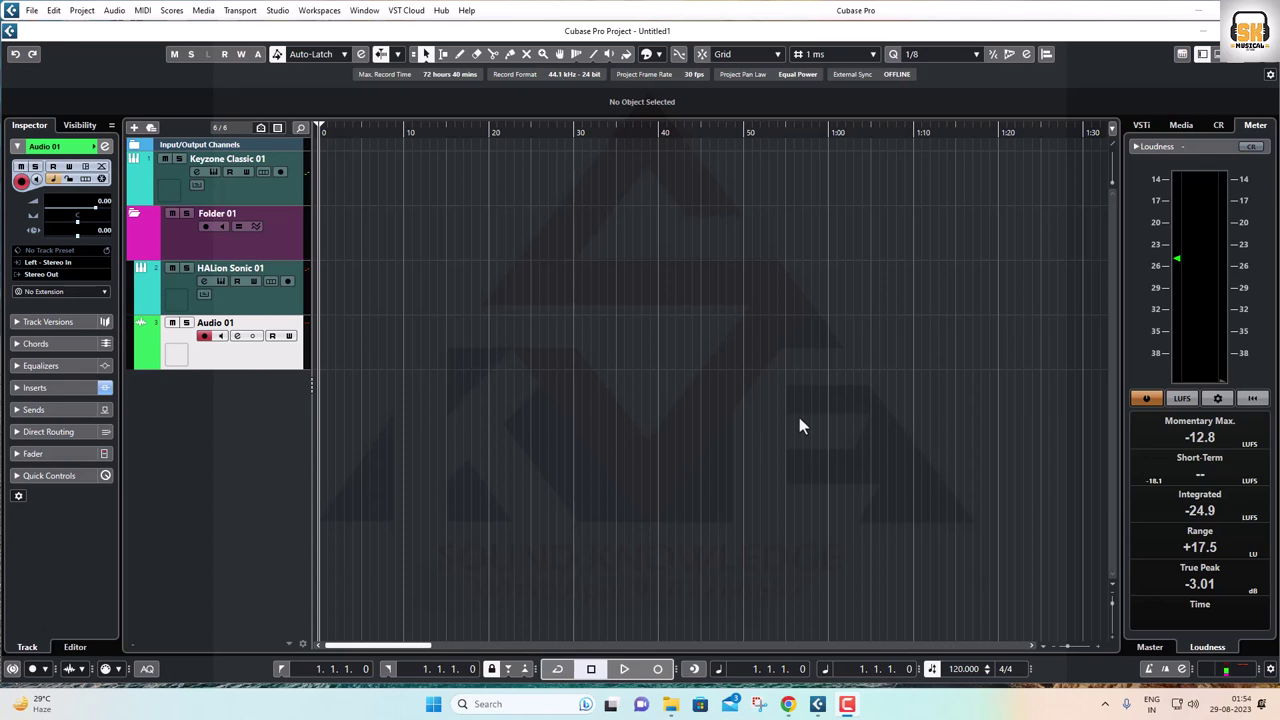
# Step: Open the Audio 01 channel settings and its Pro-L 2 insert, and arrange the two windows so the track controls stay accessible
pyautogui.click(200, 357)
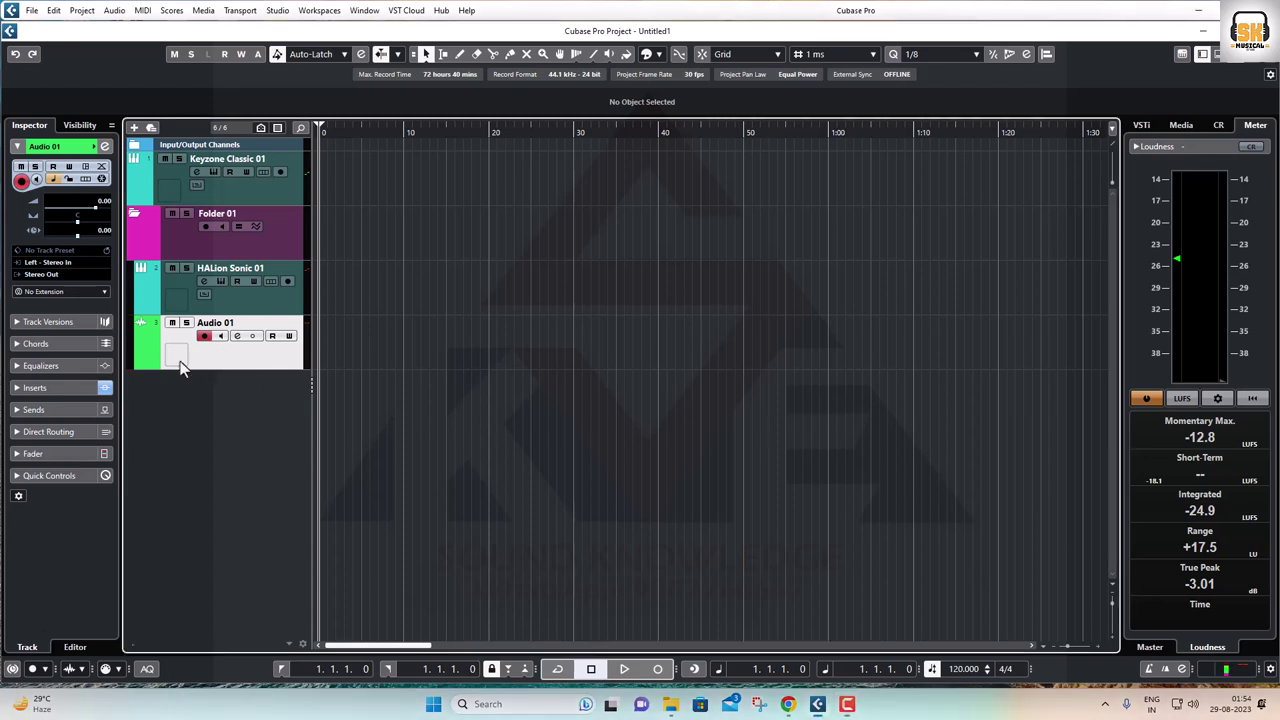
pyautogui.click(237, 338)
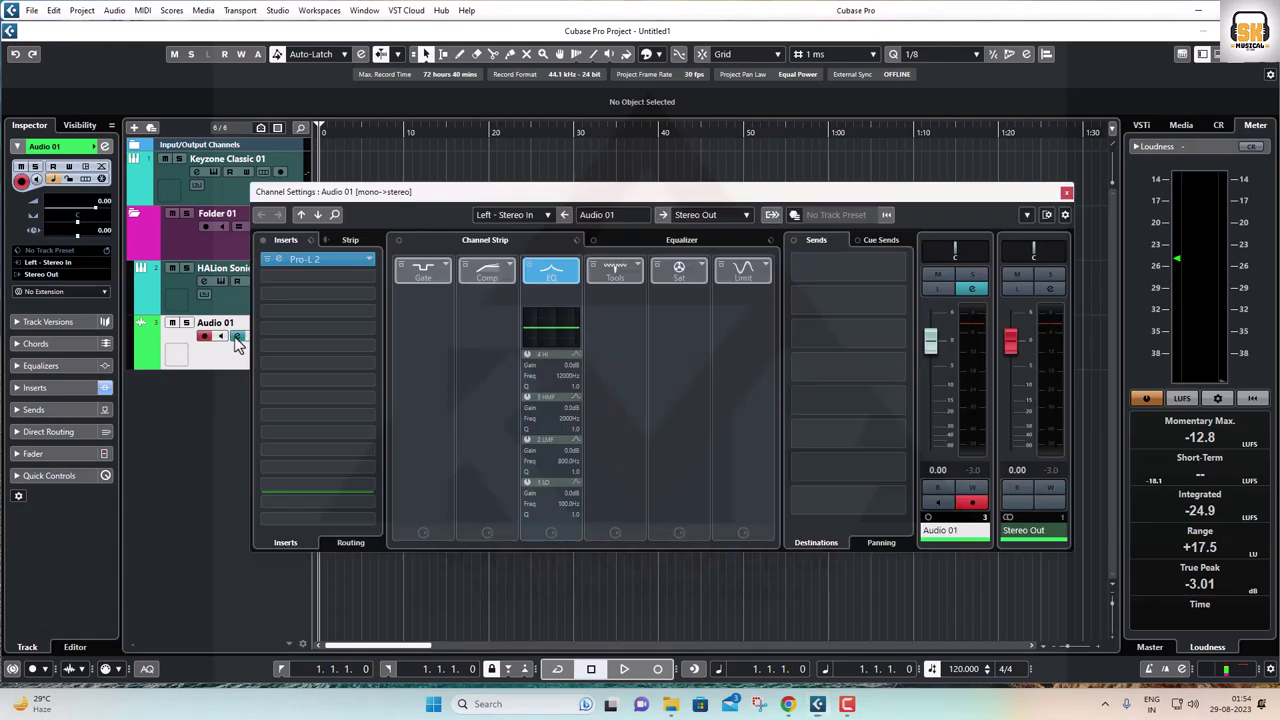
pyautogui.click(278, 262)
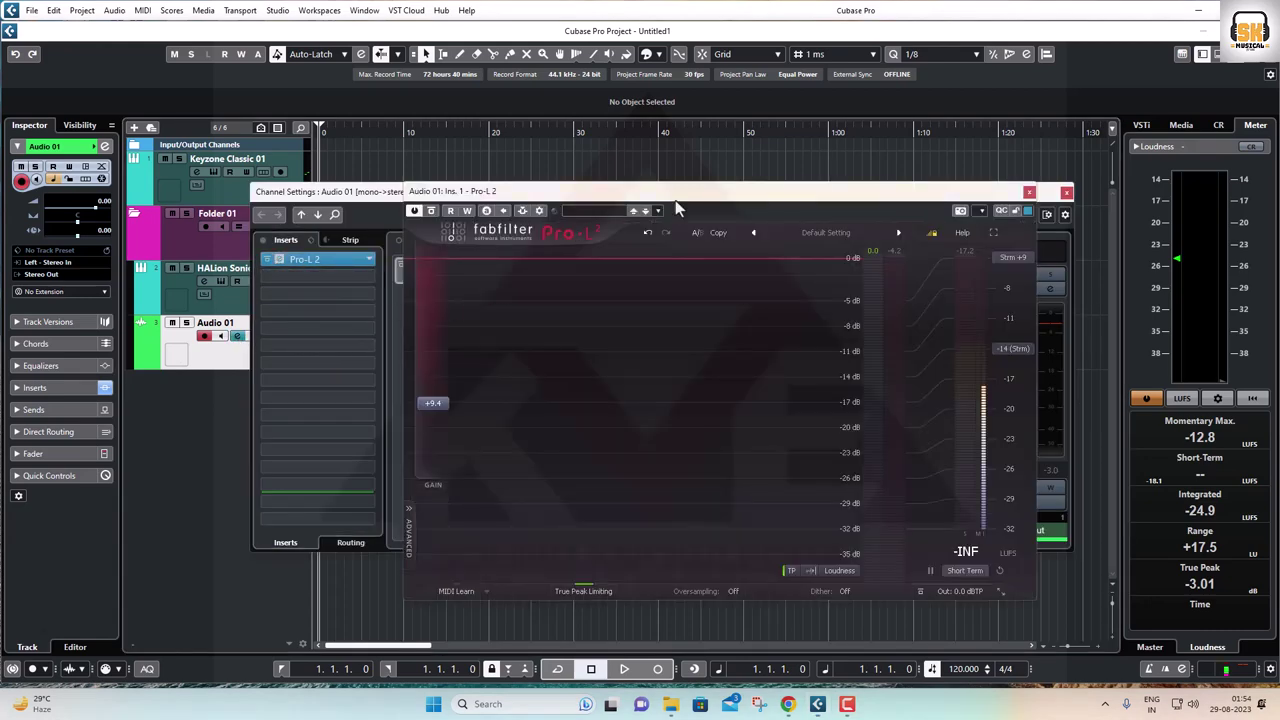
pyautogui.moveTo(675, 200); pyautogui.dragTo(659, 176)
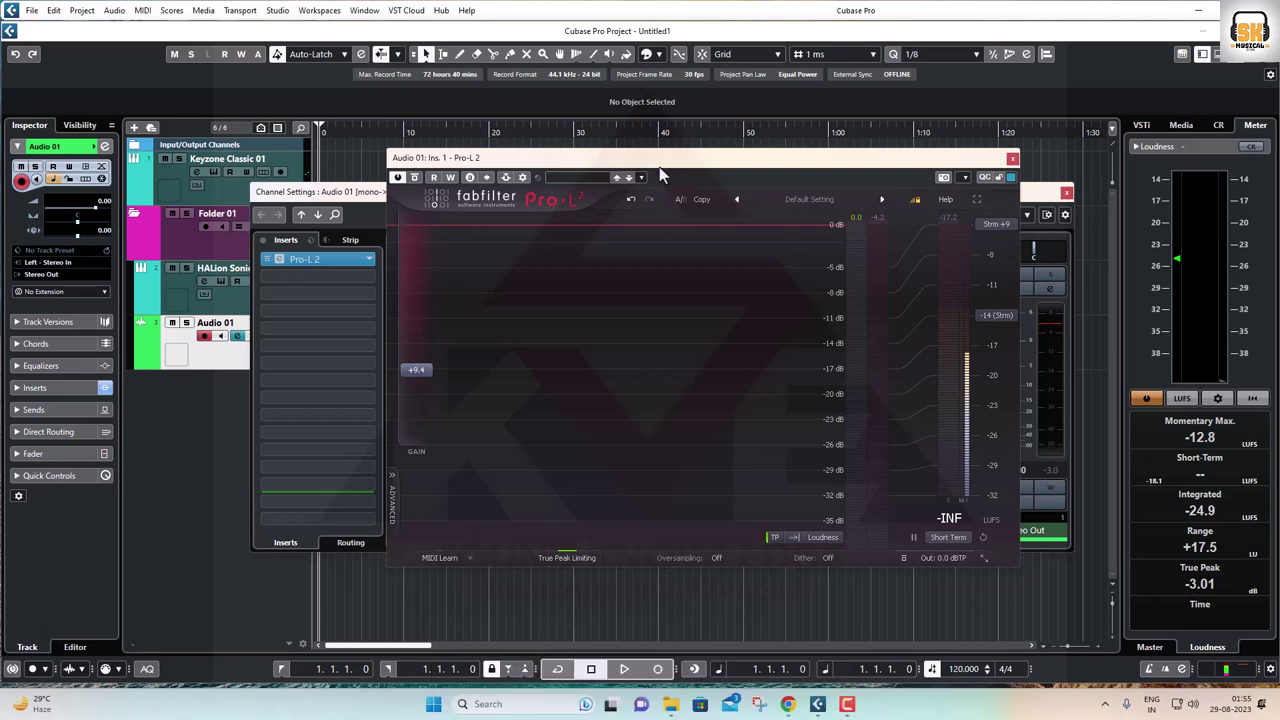
pyautogui.moveTo(329, 199); pyautogui.dragTo(586, 309)
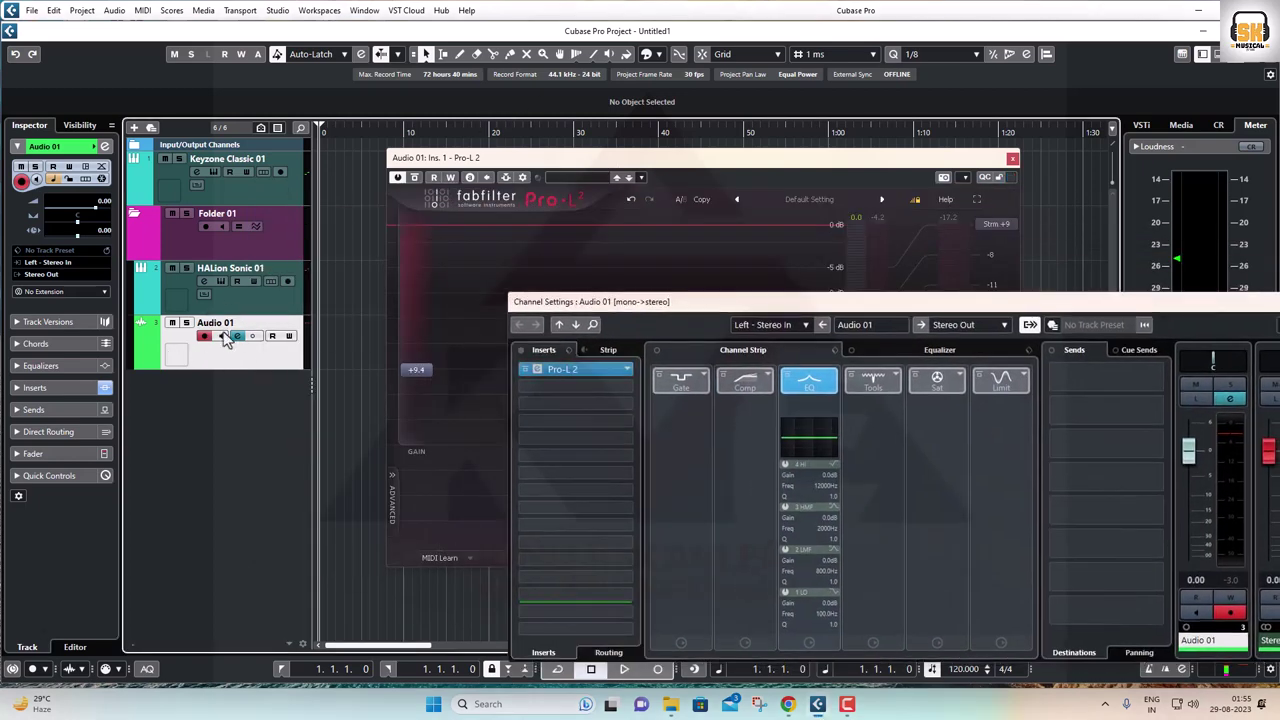
# Step: Monitor the live input on Audio 01 through Pro-L 2, and turn monitoring off again
pyautogui.click(221, 337)
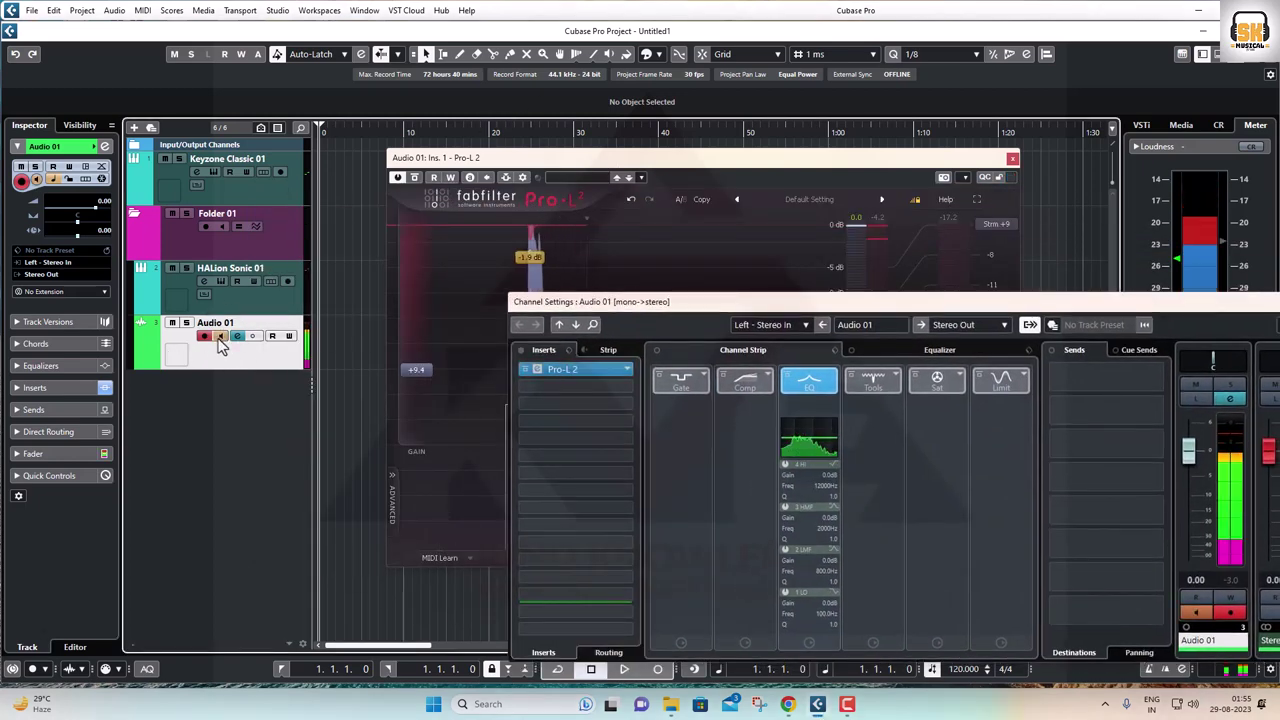
pyautogui.moveTo(660, 310); pyautogui.dragTo(698, 371)
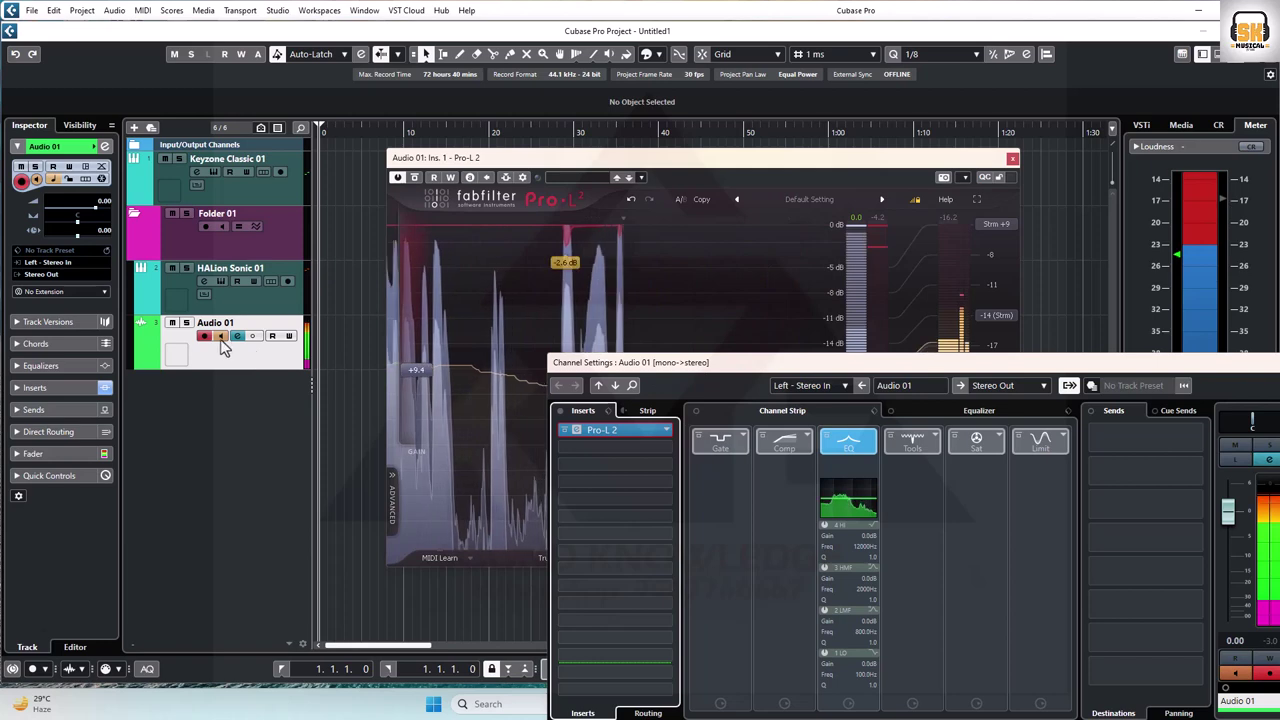
pyautogui.moveTo(731, 367); pyautogui.dragTo(655, 290)
pyautogui.click(935, 646)
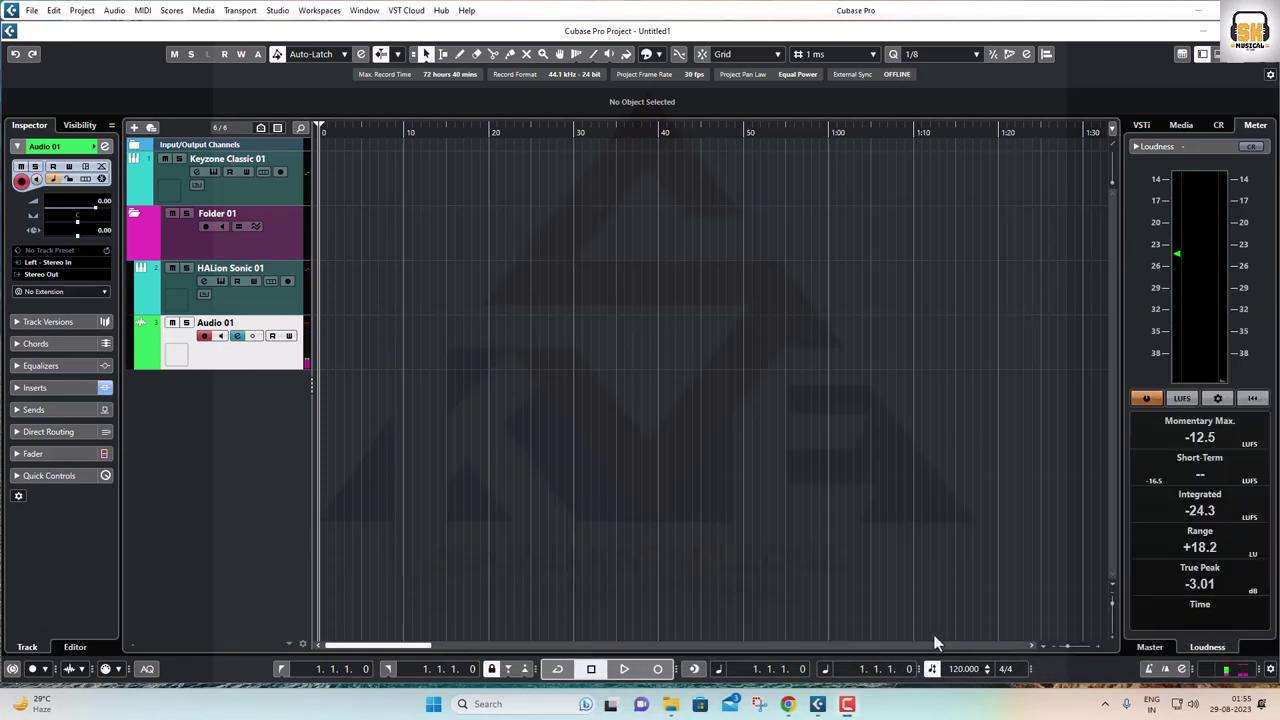
# Step: Bring back the plug-in windows and close the Audio 01 channel settings, keeping Pro-L 2 open
pyautogui.click(437, 433)
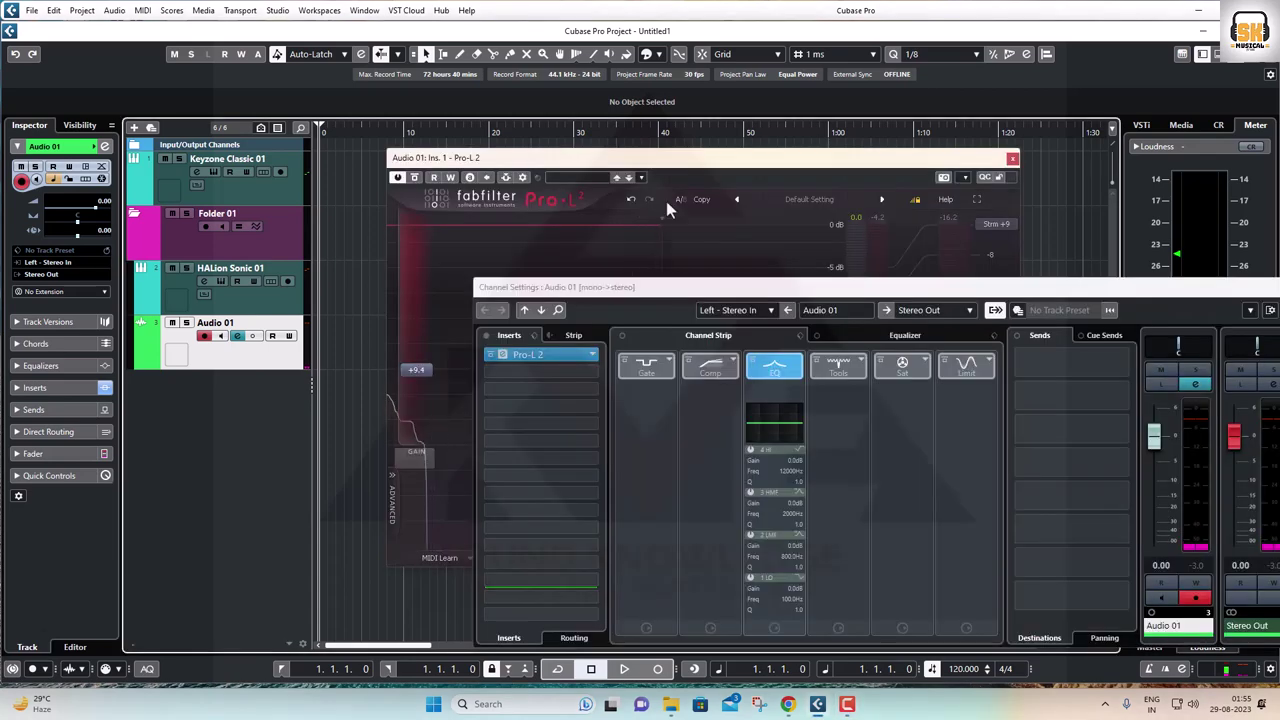
pyautogui.moveTo(1131, 287); pyautogui.dragTo(849, 242)
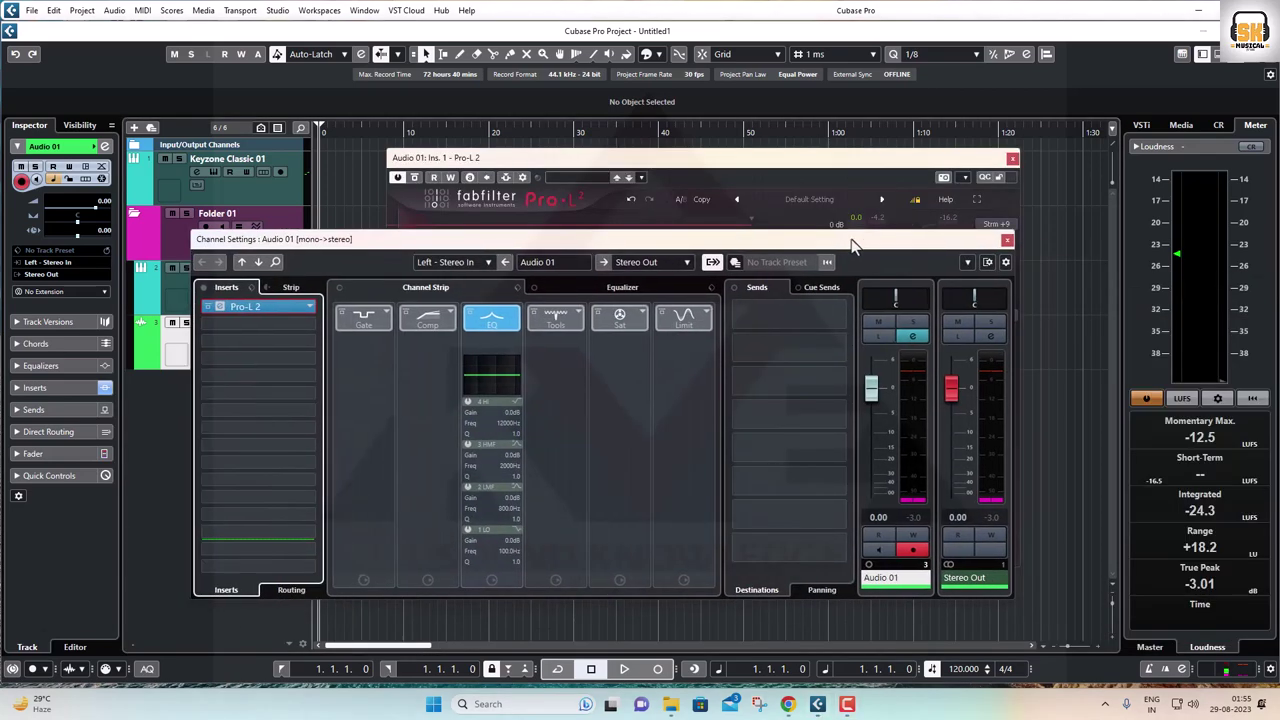
pyautogui.click(1006, 241)
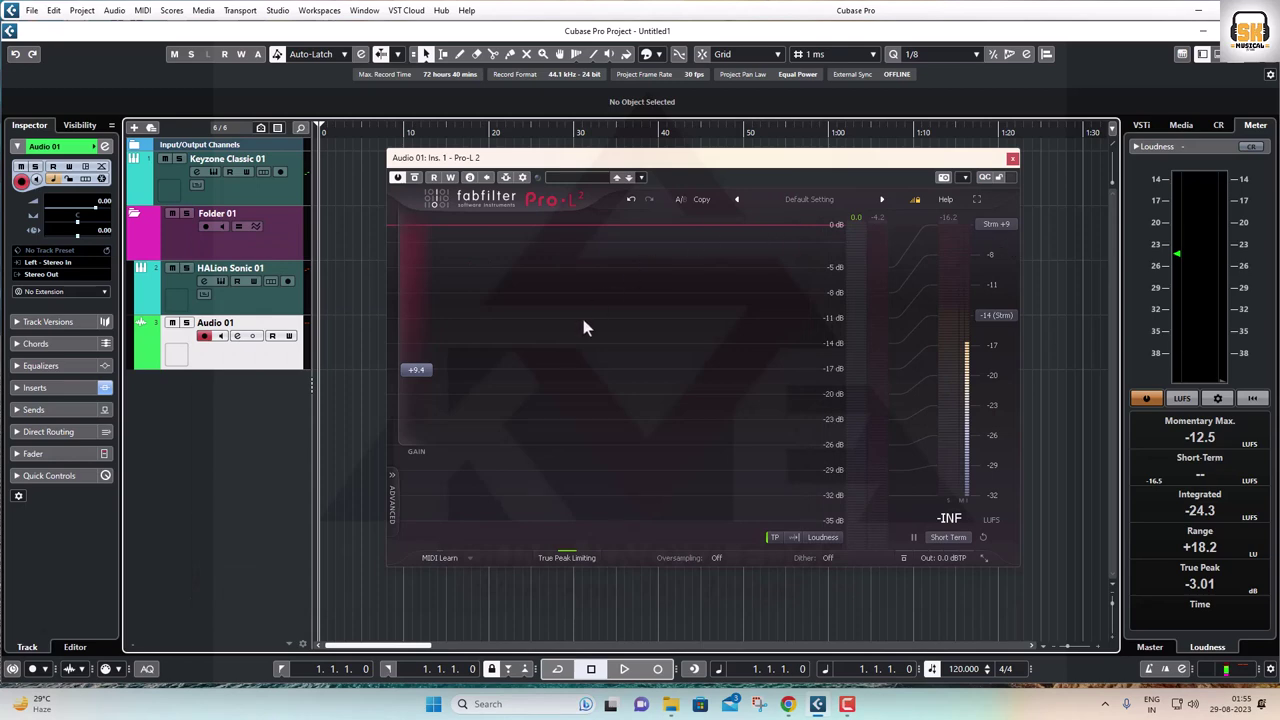
# Step: Toggle Constrain Delay Compensation on and off, and hide and restore its control in the transport bar
pyautogui.click(11, 670)
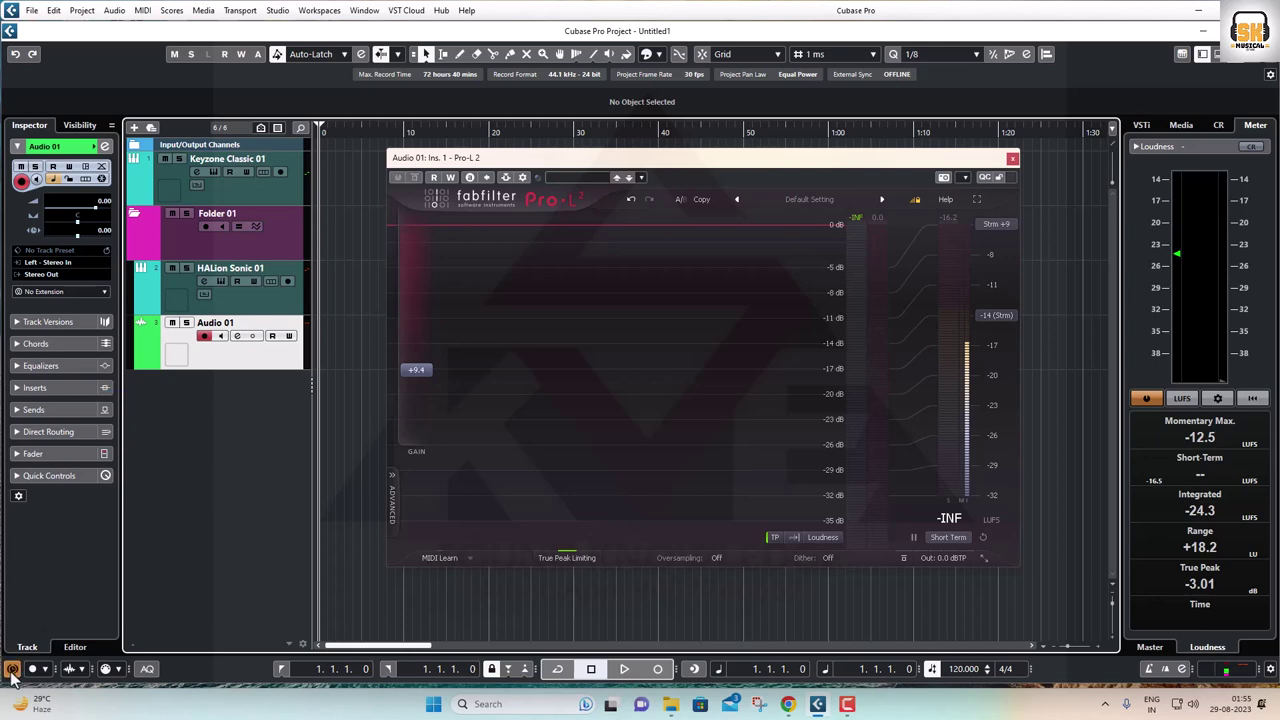
pyautogui.click(11, 670)
pyautogui.rightClick(195, 677)
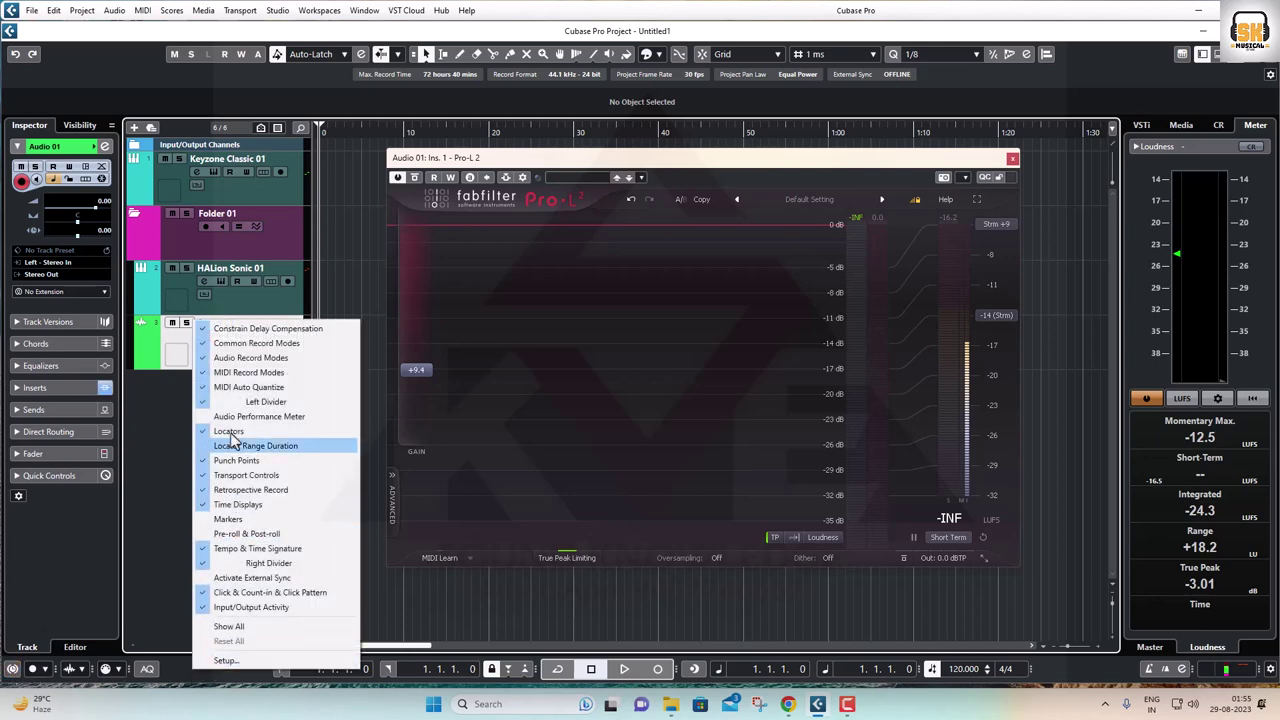
pyautogui.click(279, 331)
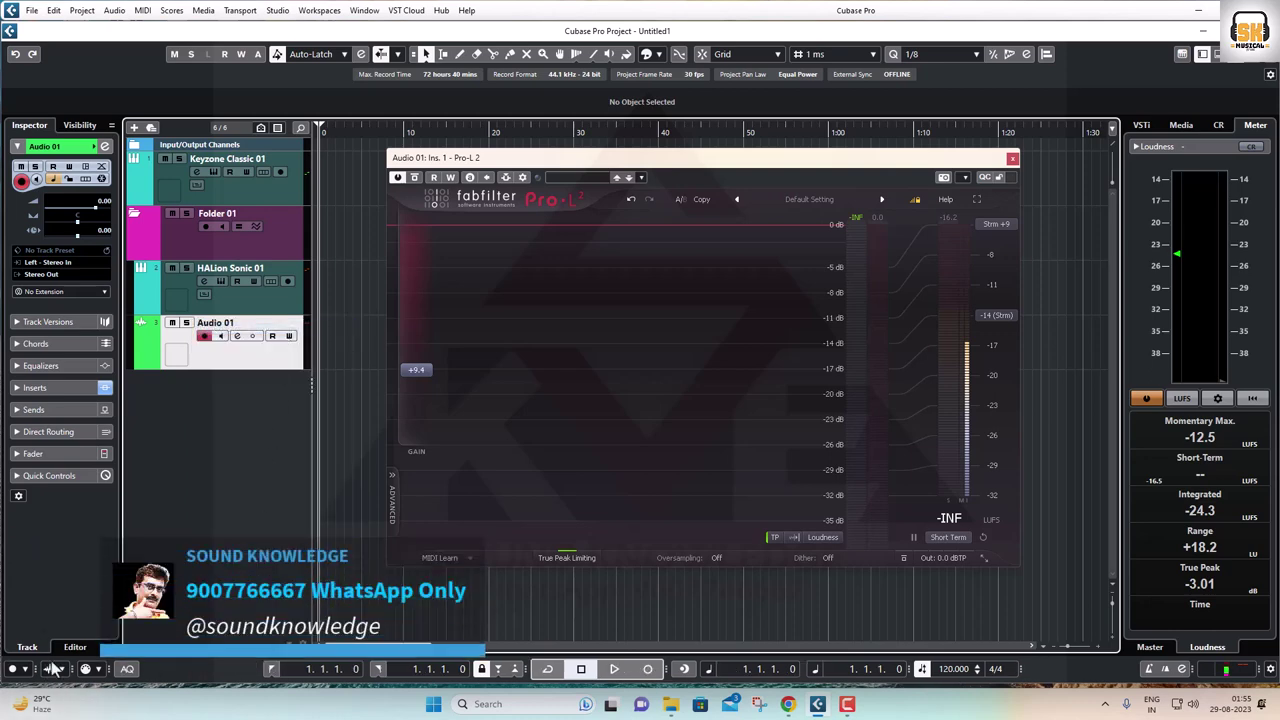
pyautogui.rightClick(200, 665)
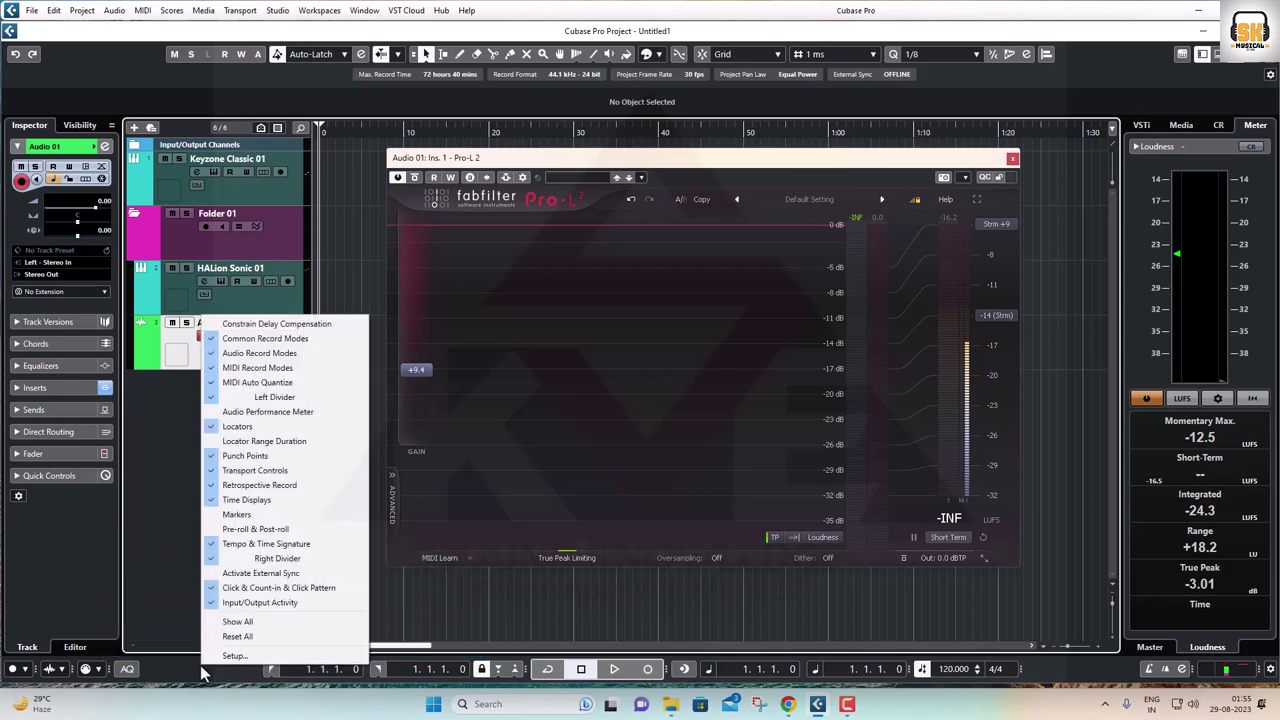
pyautogui.click(275, 340)
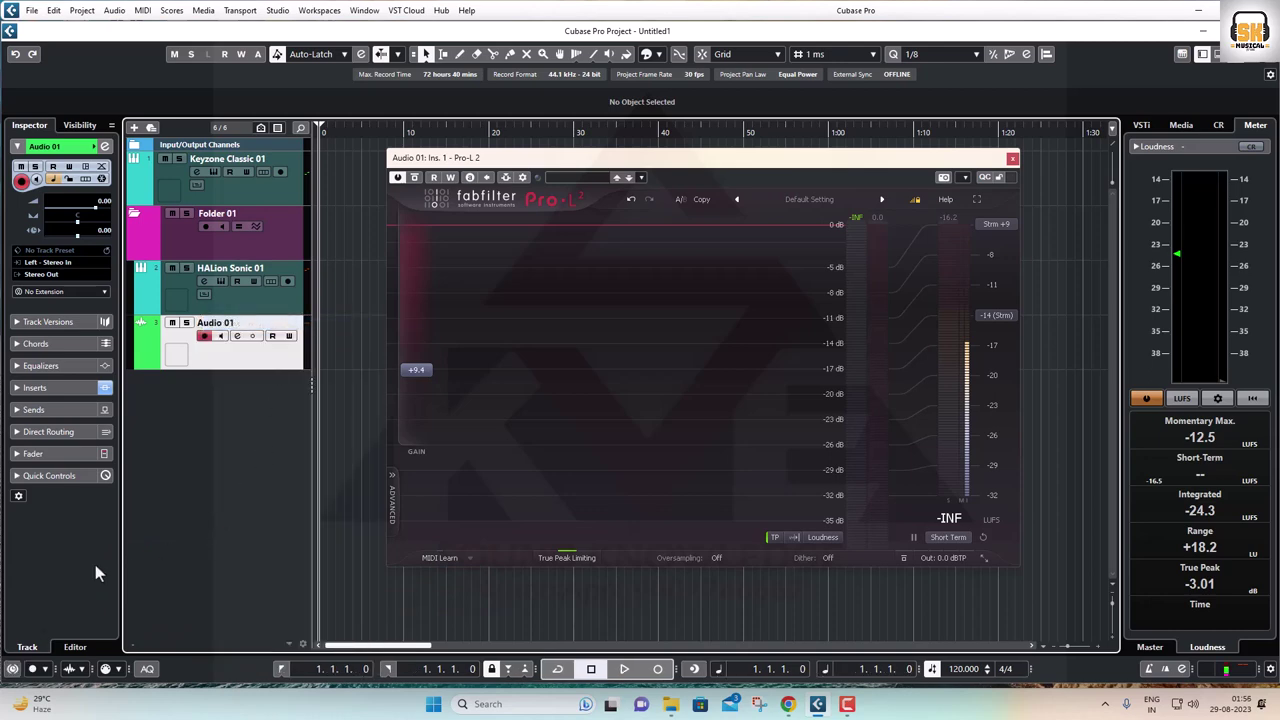
# Step: Monitor Audio 01 while switching Constrain Delay Compensation on, off and on again to compare its effect on Pro-L 2, and start playback
pyautogui.click(12, 668)
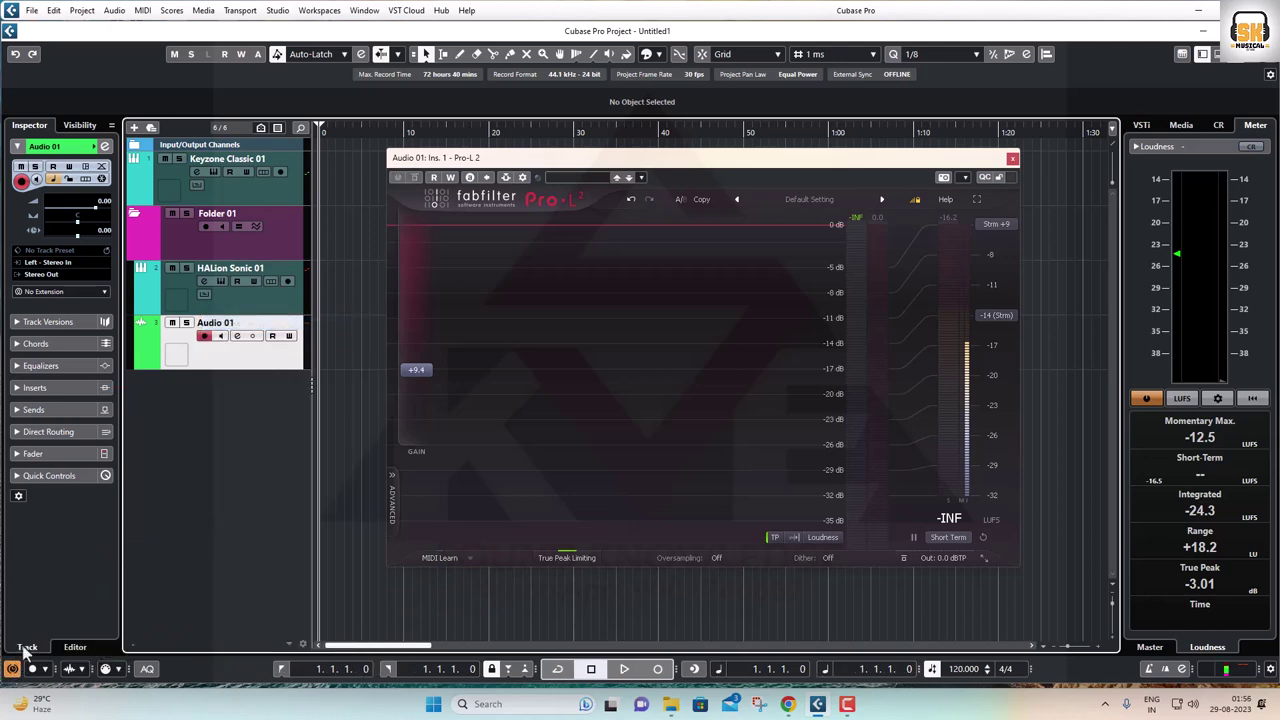
pyautogui.click(221, 336)
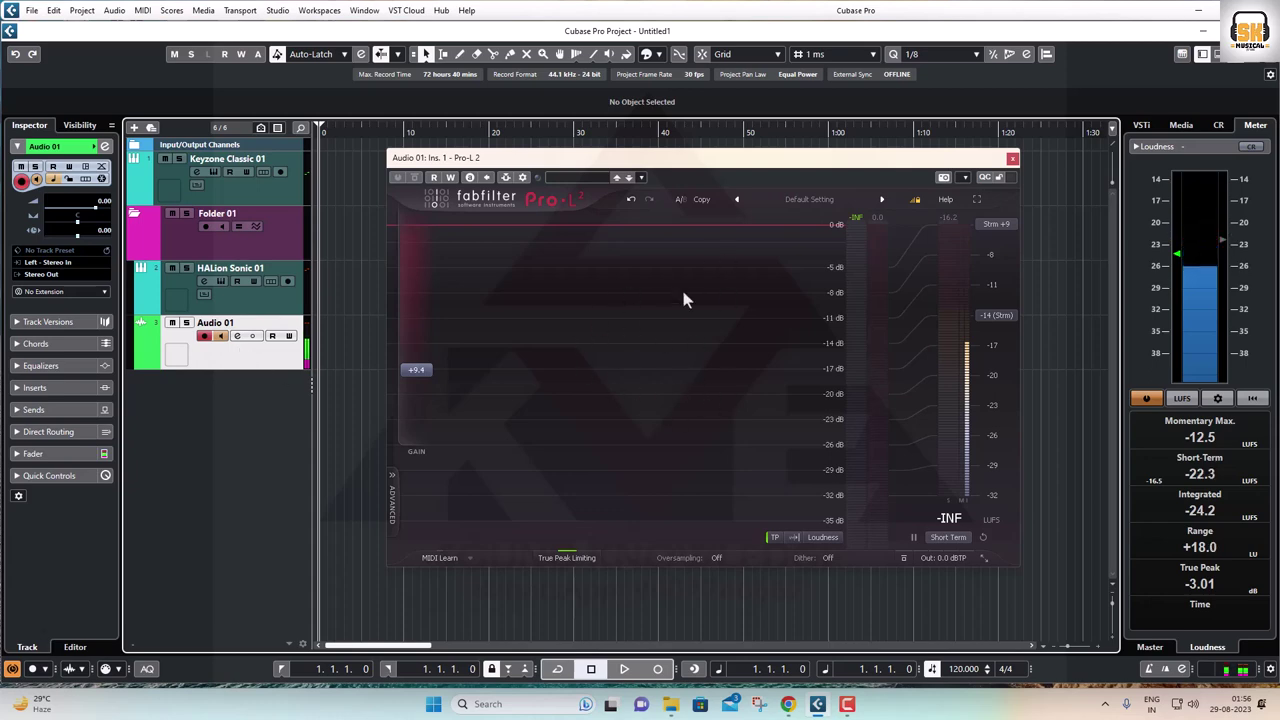
pyautogui.click(12, 668)
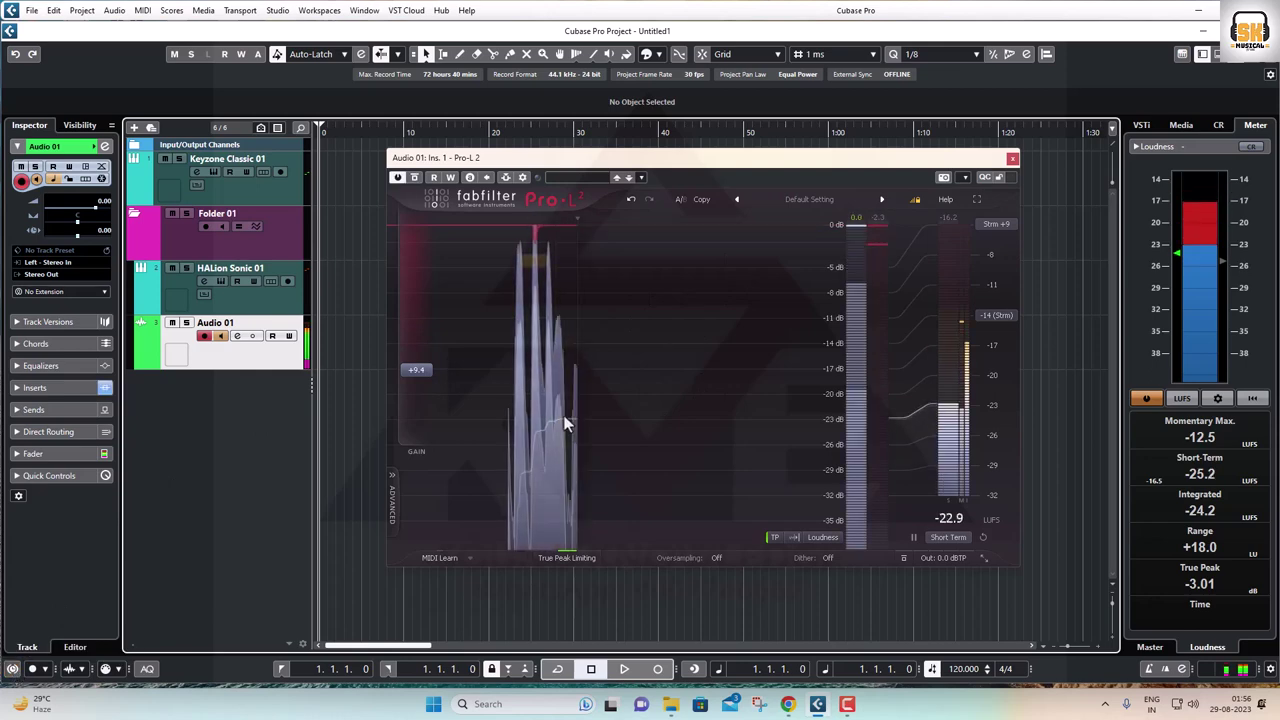
pyautogui.click(12, 668)
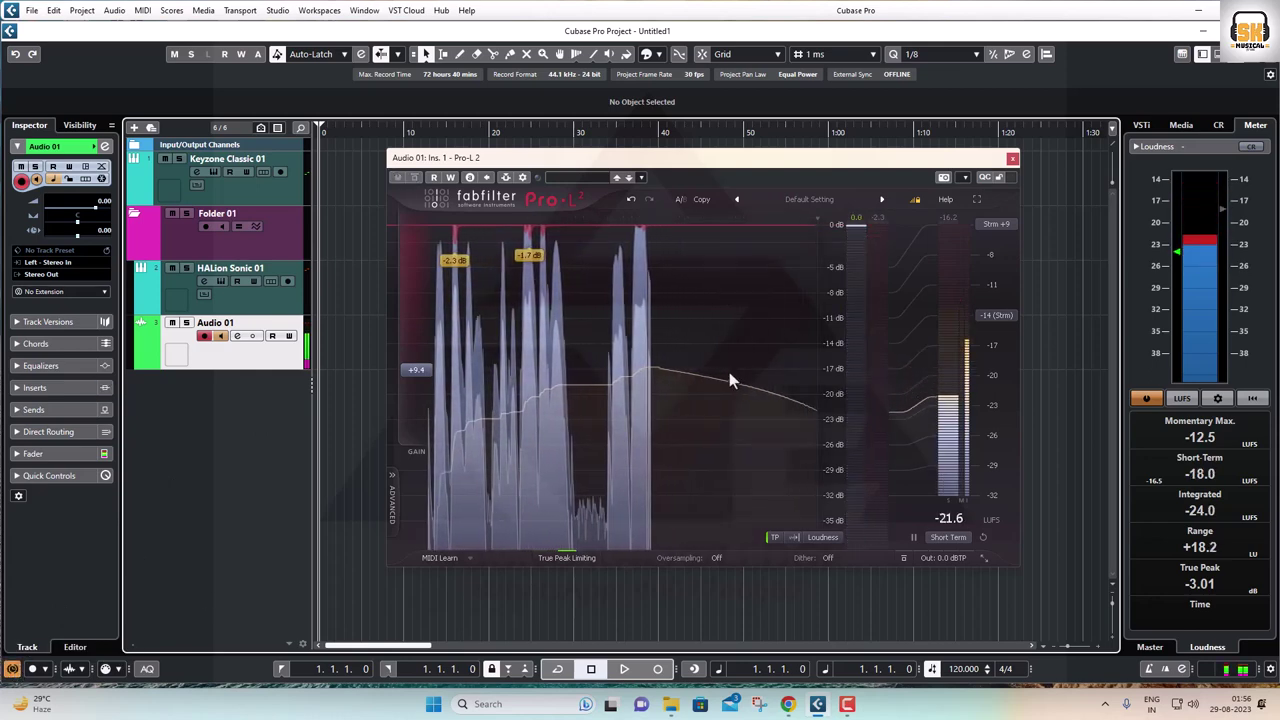
pyautogui.press('space')
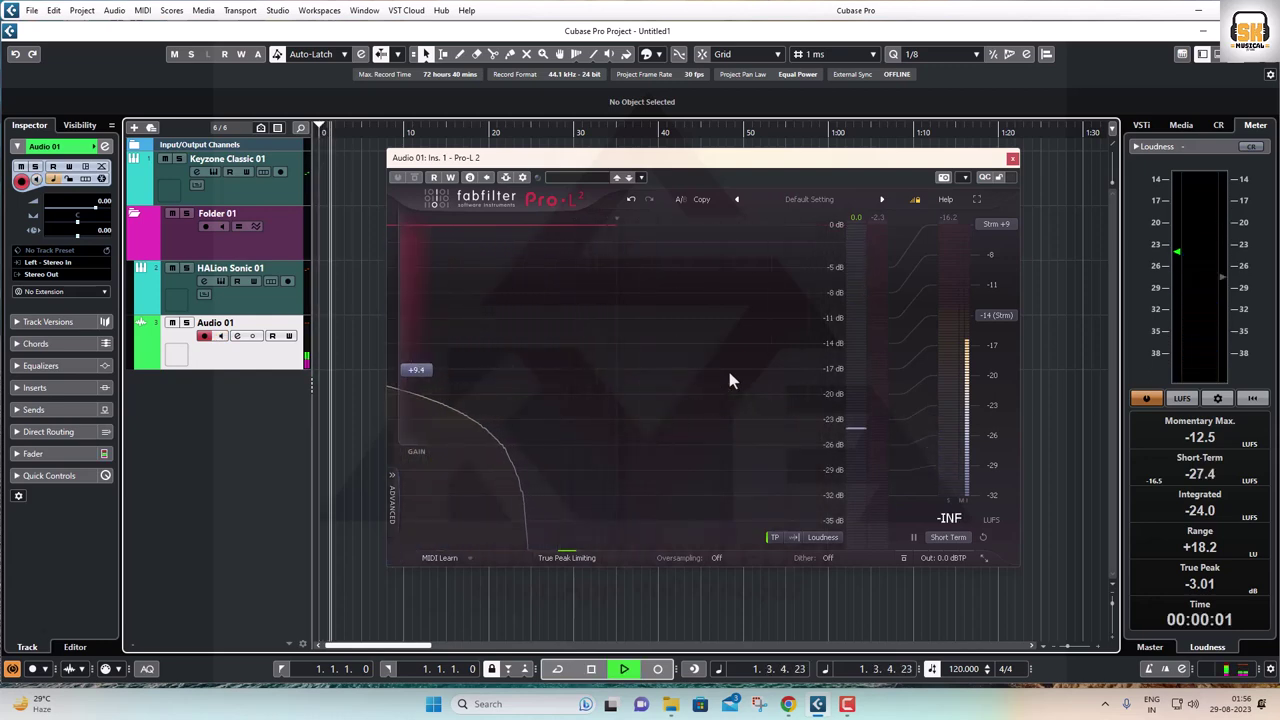
# Step: Close the Pro-L 2 window and reactivate the Pro-L 2 insert in the Audio 01 channel settings
pyautogui.click(1012, 158)
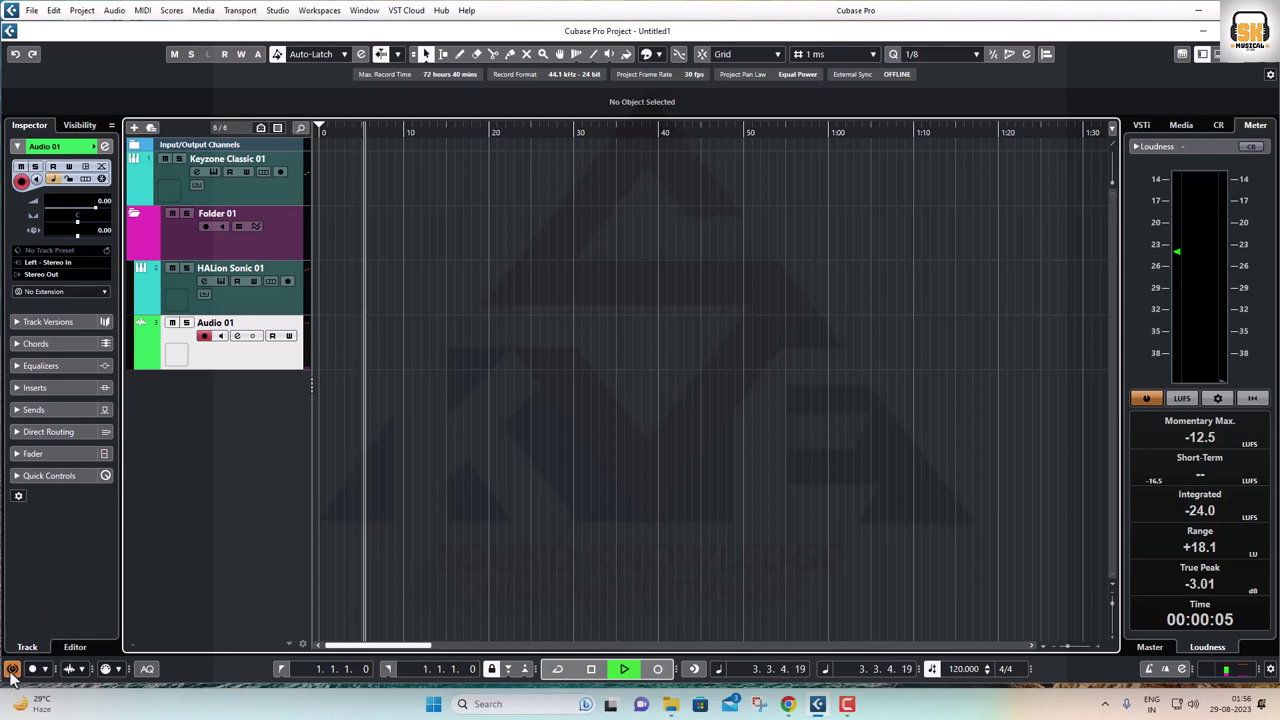
pyautogui.click(237, 336)
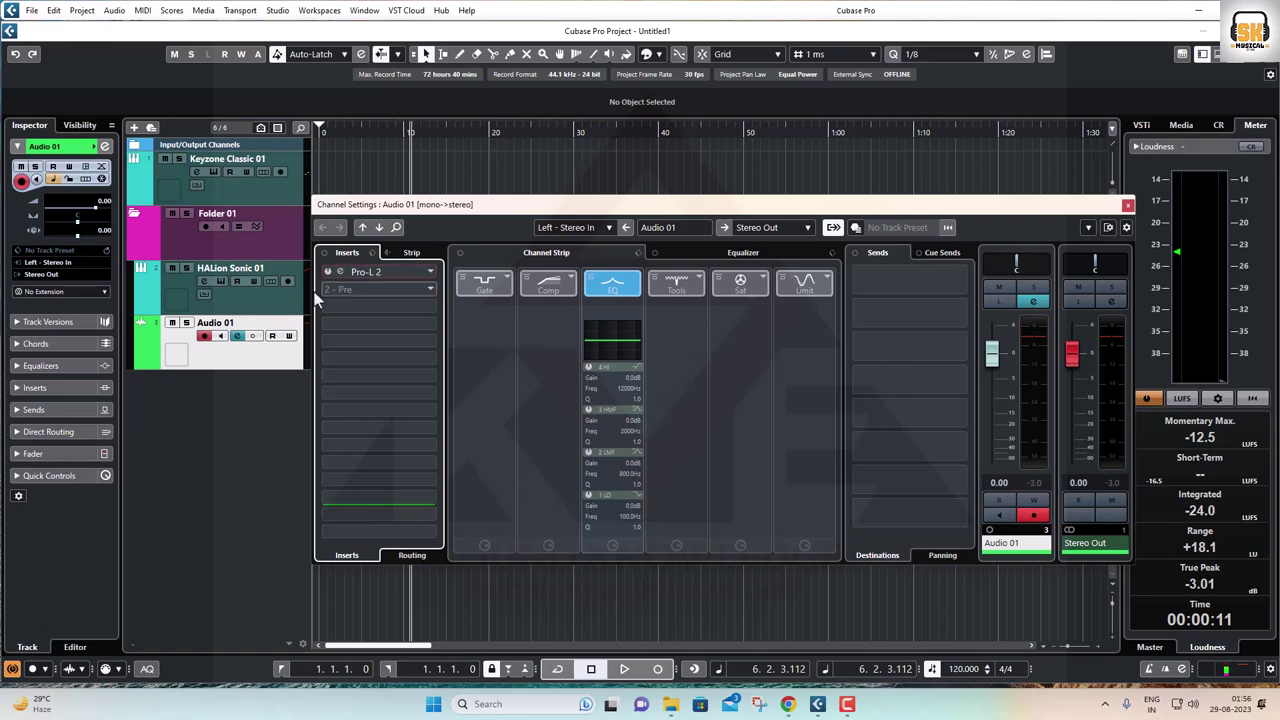
pyautogui.click(328, 271)
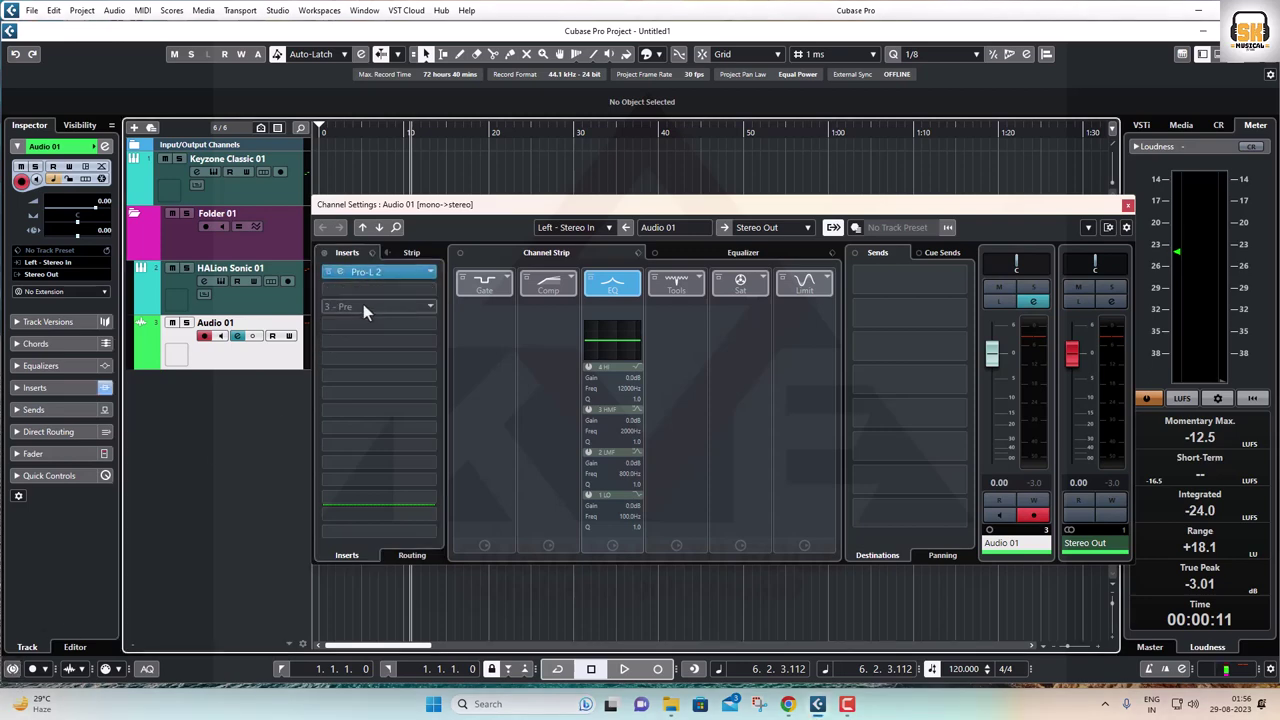
# Step: Examine the Channel Latency Overview for Audio 01 in the MixConsole, and return to the project window
pyautogui.press('F3')
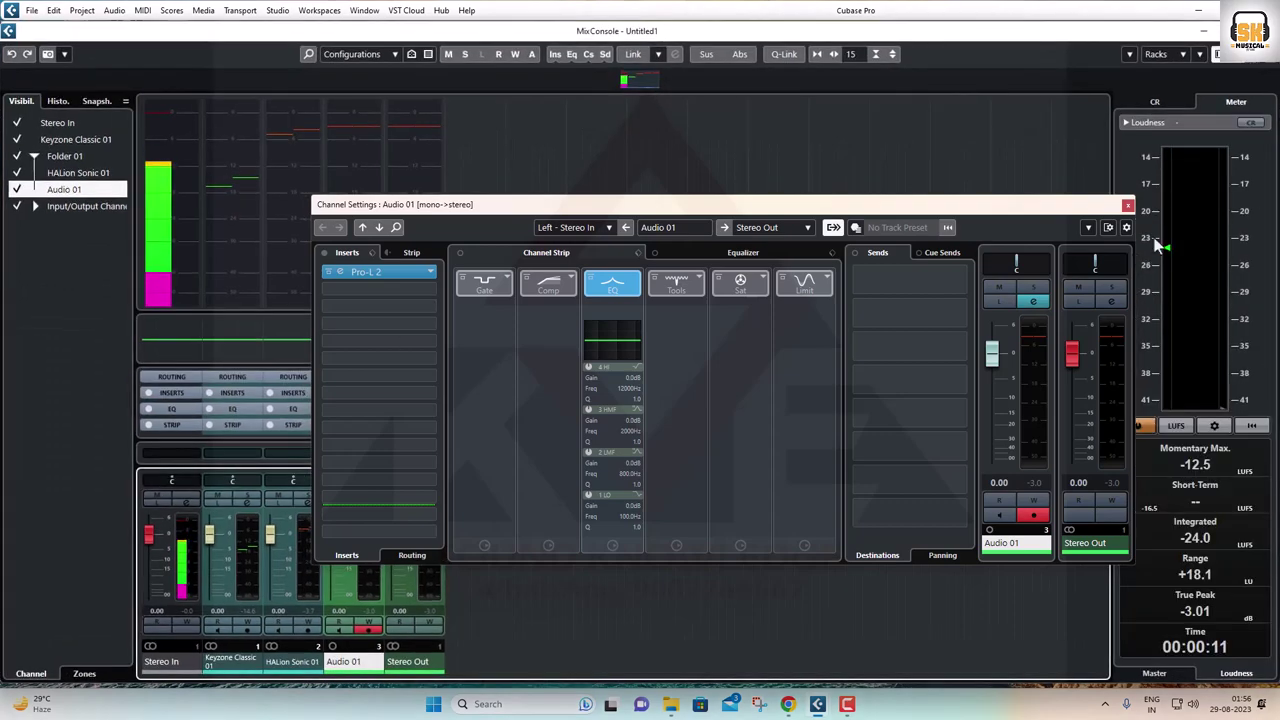
pyautogui.moveTo(1094, 211); pyautogui.dragTo(963, 158)
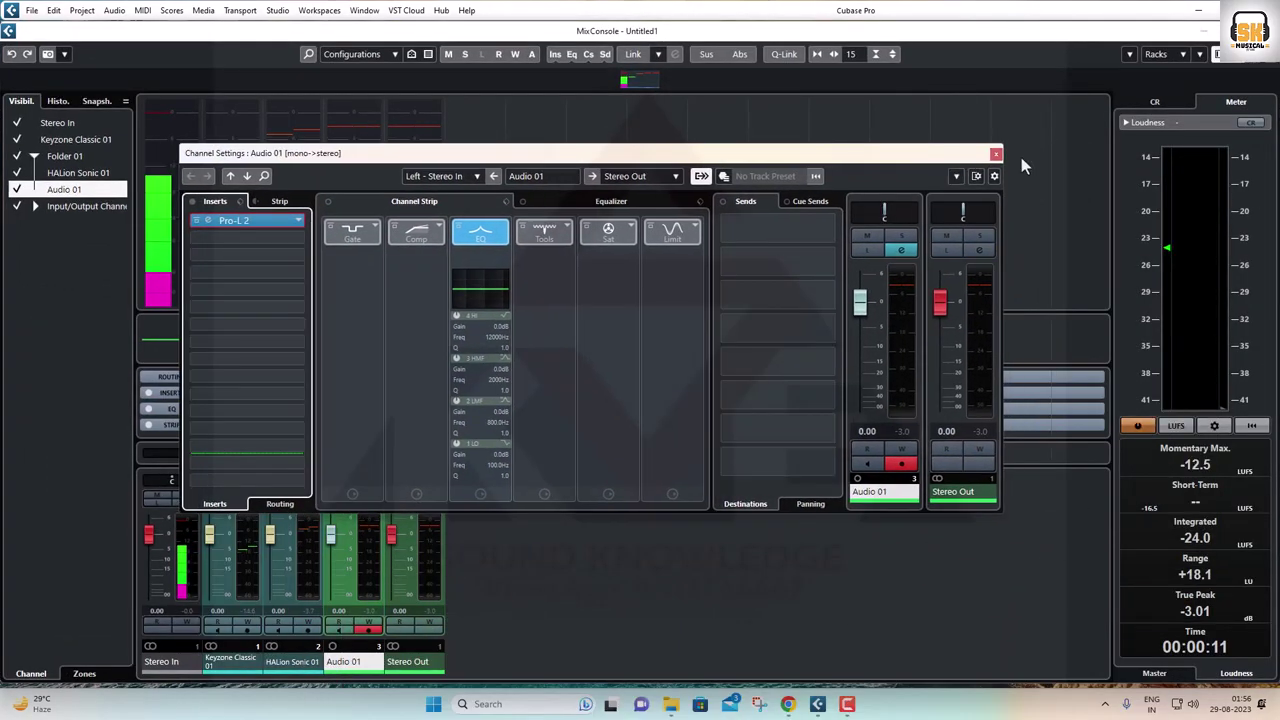
pyautogui.click(997, 154)
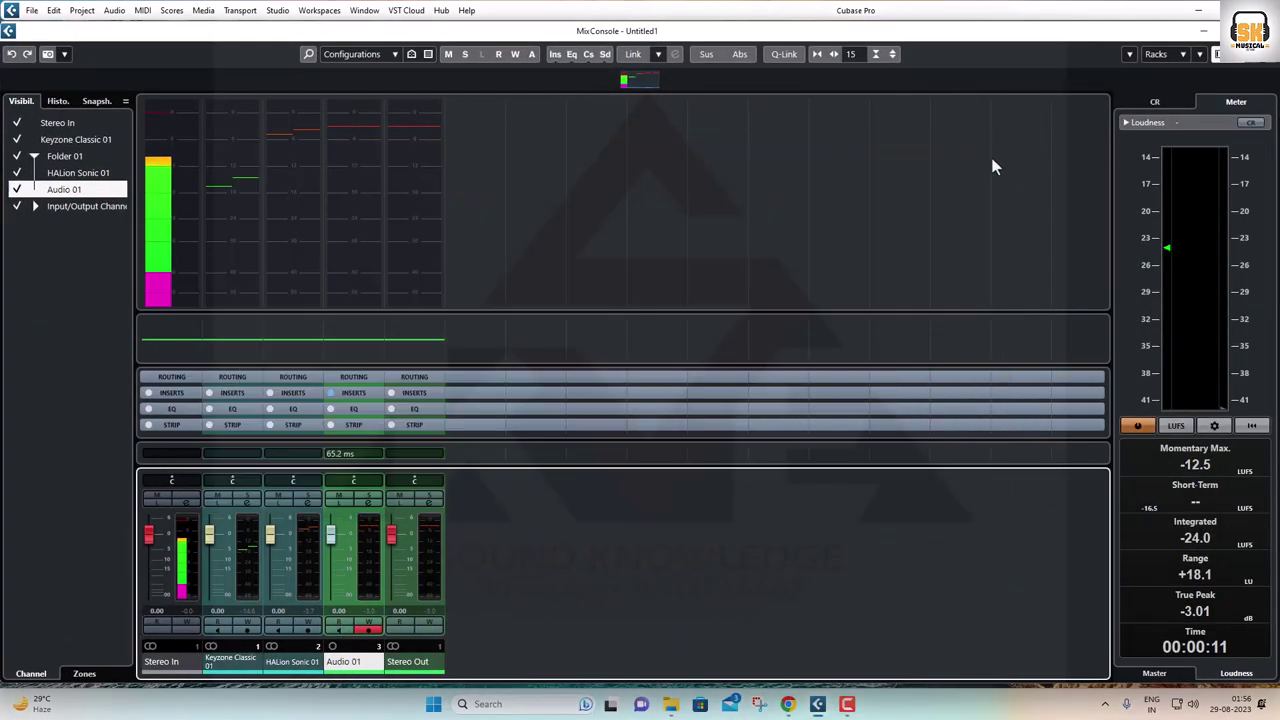
pyautogui.click(379, 455)
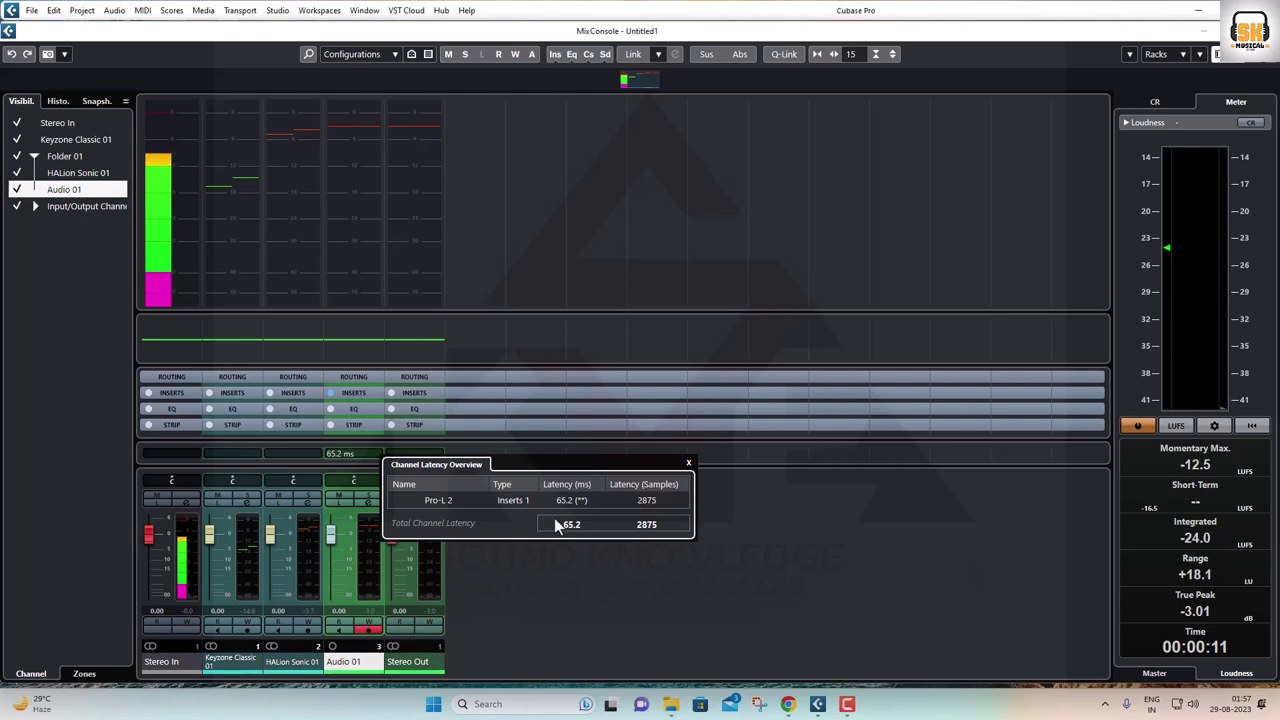
pyautogui.click(688, 463)
pyautogui.click(1262, 30)
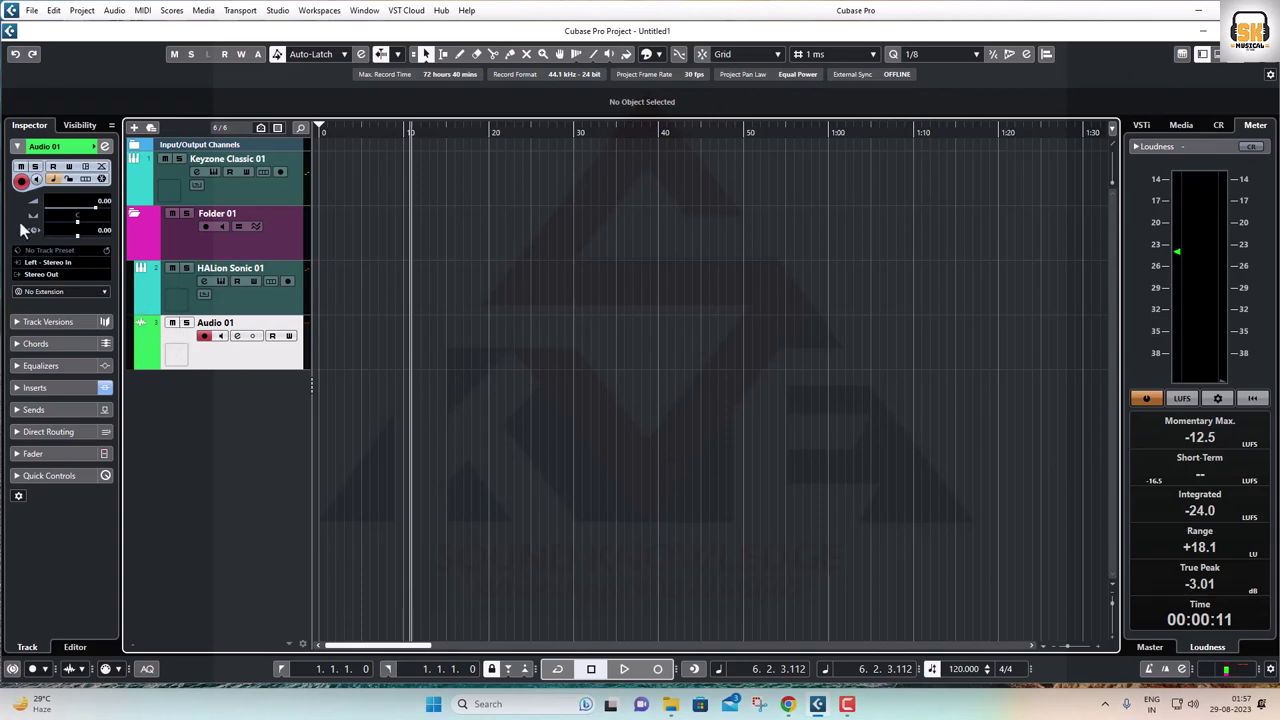
# Step: Set the track delay of Audio 01 to -65
pyautogui.click(103, 232)
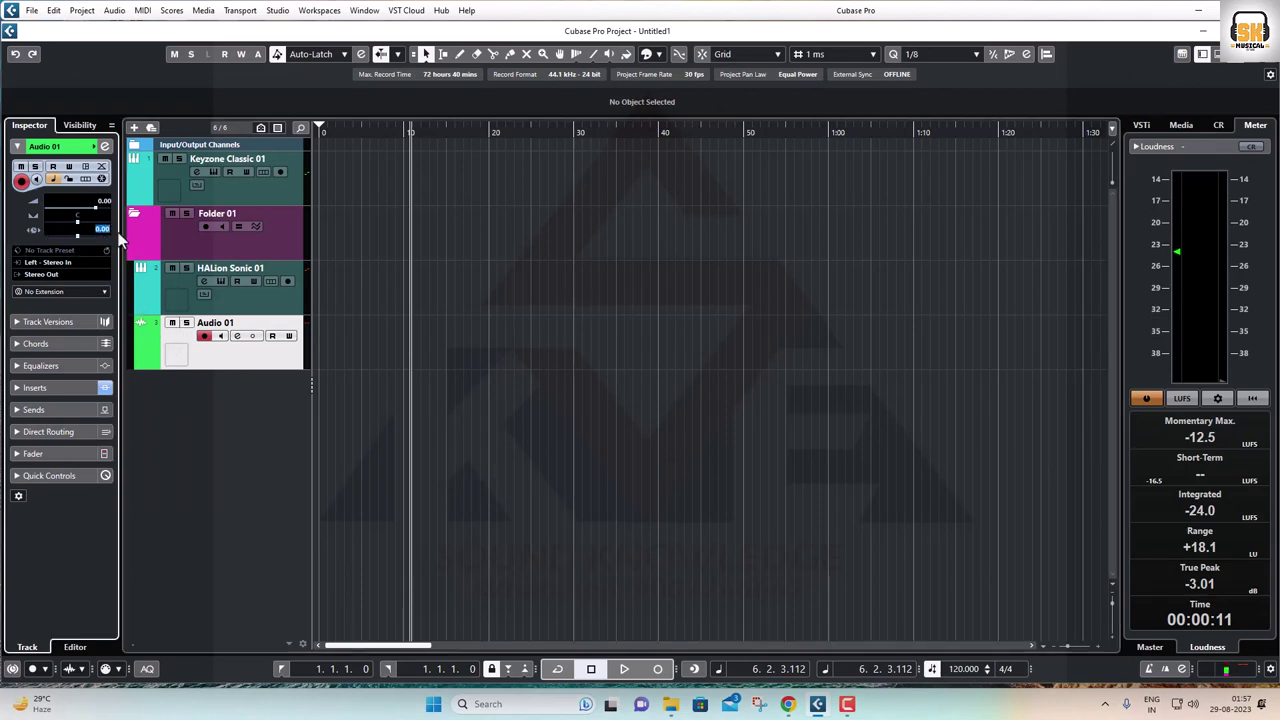
pyautogui.write('-65')
pyautogui.press('Return')
# Step: Enable monitoring on Audio 01 and set its track delay to -80
pyautogui.click(221, 336)
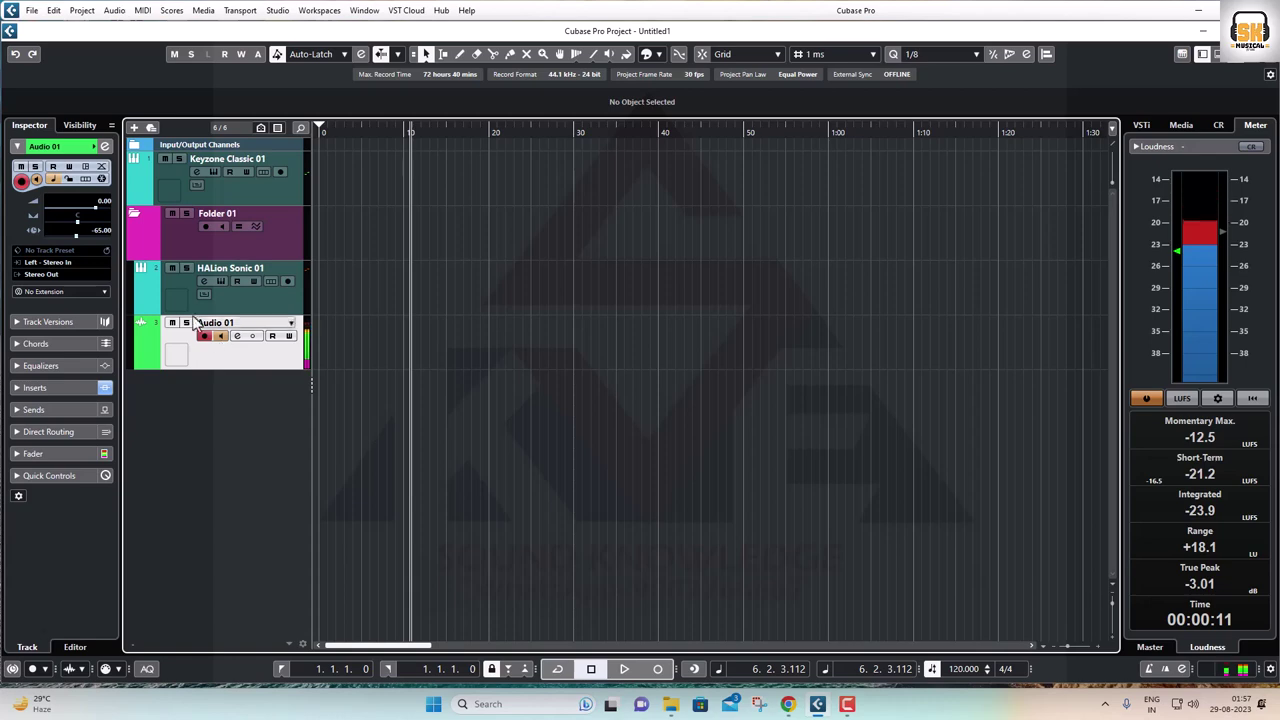
pyautogui.click(97, 231)
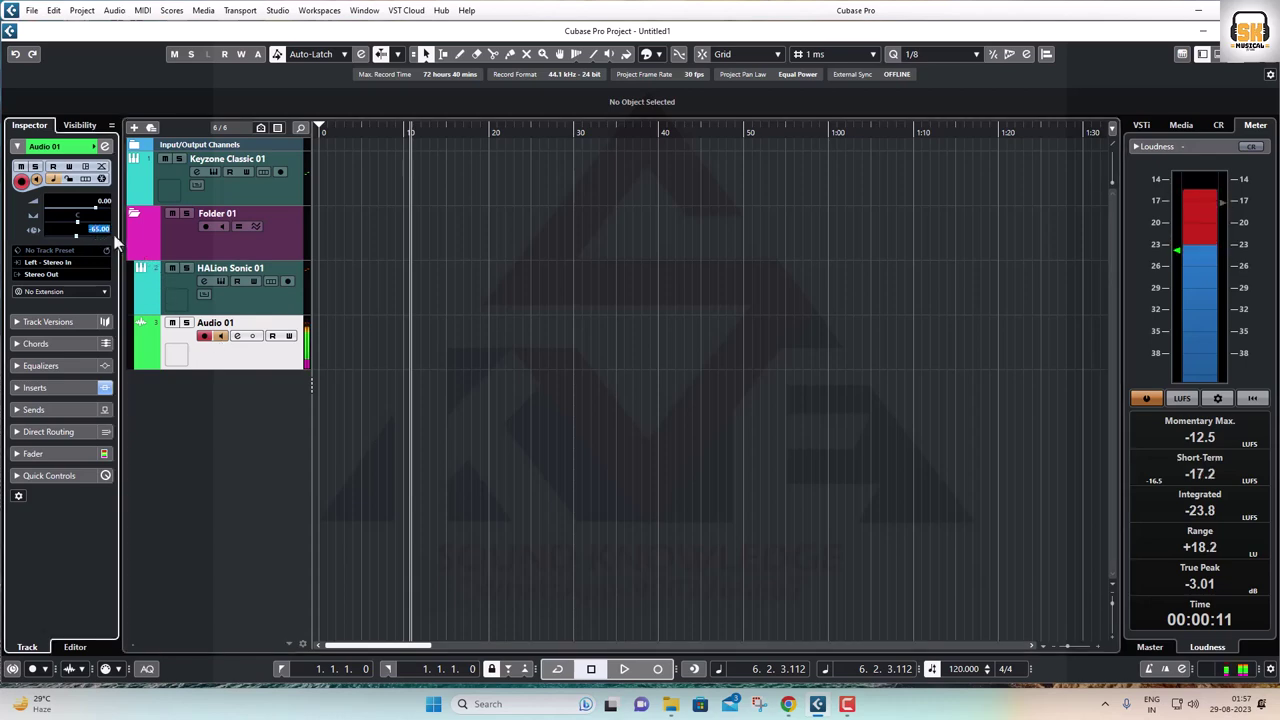
pyautogui.write('-80')
pyautogui.press('Return')
# Step: Record a short test take on Audio 01 from the project start, stop it, and return to the start
pyautogui.press('Home')
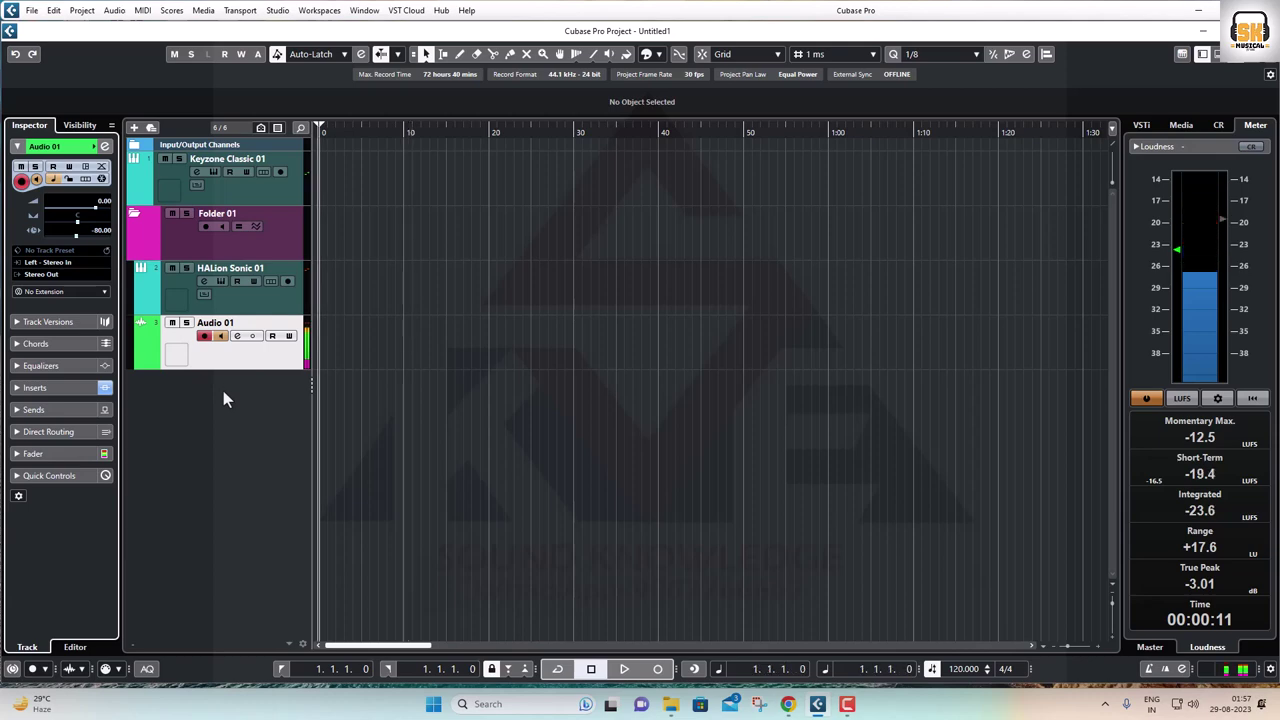
pyautogui.press('KP_Multiply')
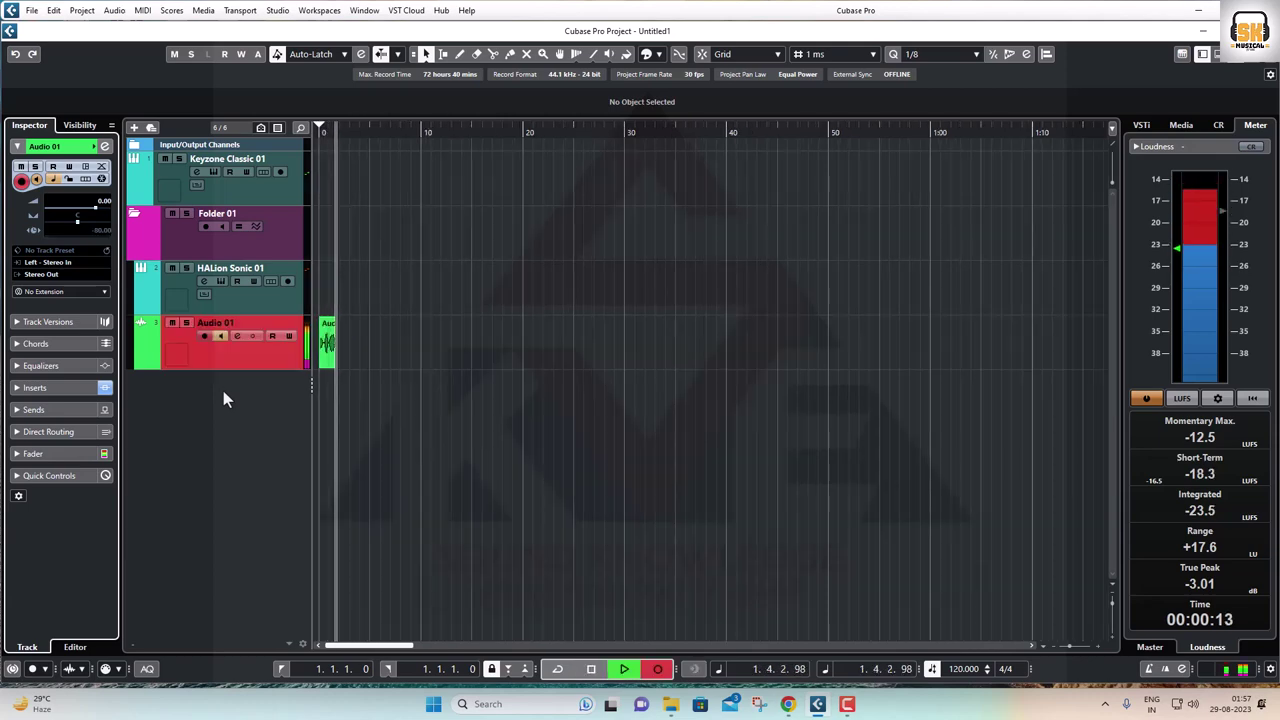
pyautogui.press('h')
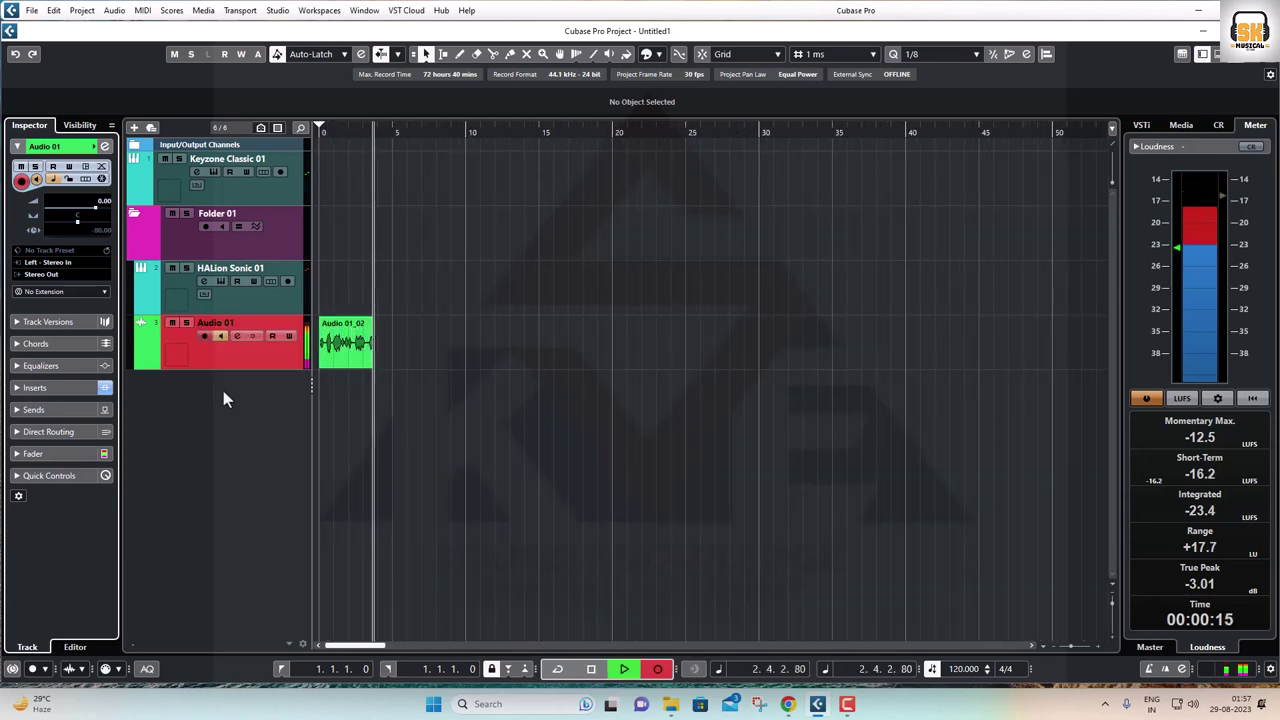
pyautogui.press('space')
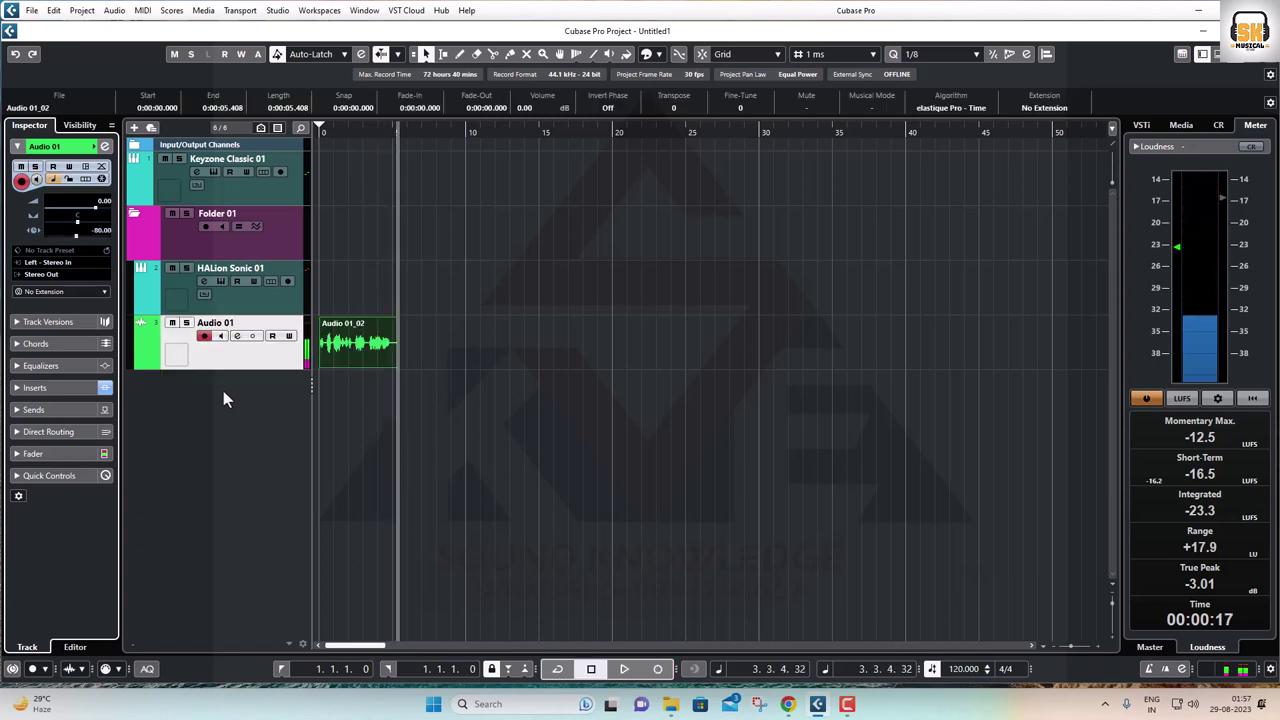
pyautogui.press('KP_Decimal')
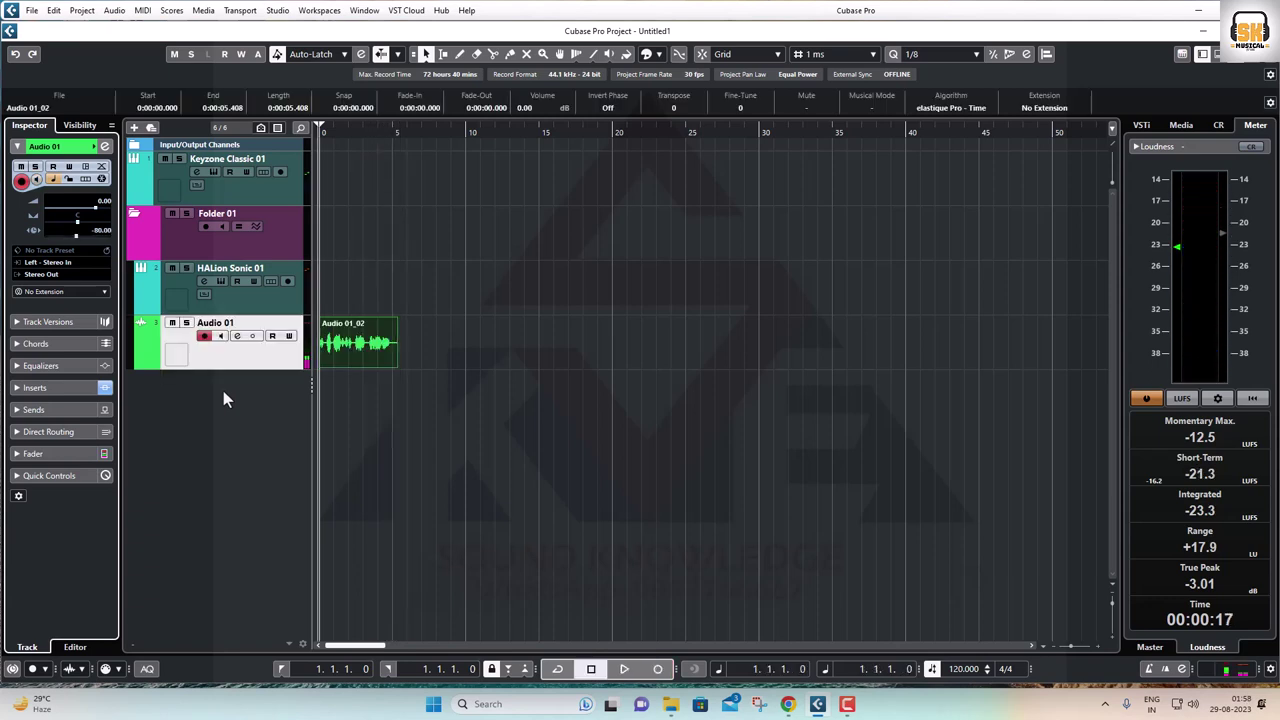
# Step: Reset the track delay of Audio 01 to 0
pyautogui.doubleClick(100, 231)
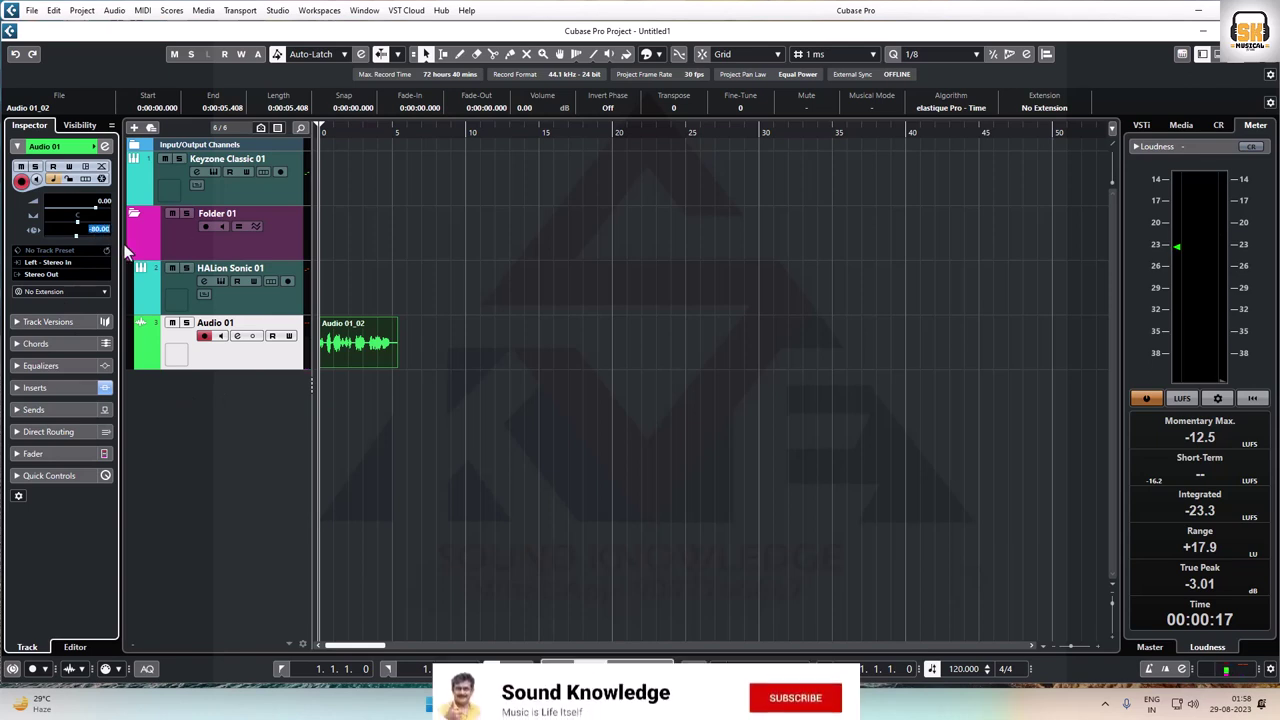
pyautogui.write('0')
pyautogui.press('Return')
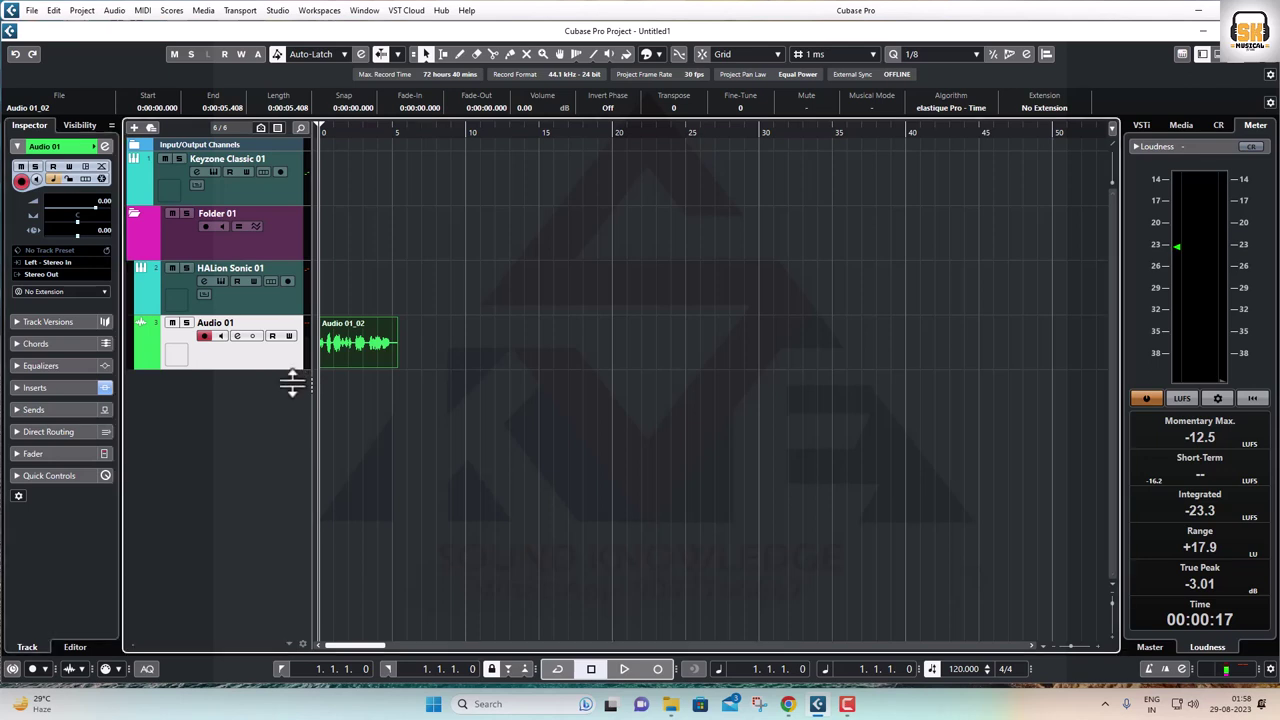
# Step: Enlarge the Audio 01 track and examine the waveform of the recorded clip up close, leaving the clip deselected
pyautogui.moveTo(292, 370); pyautogui.dragTo(300, 422)
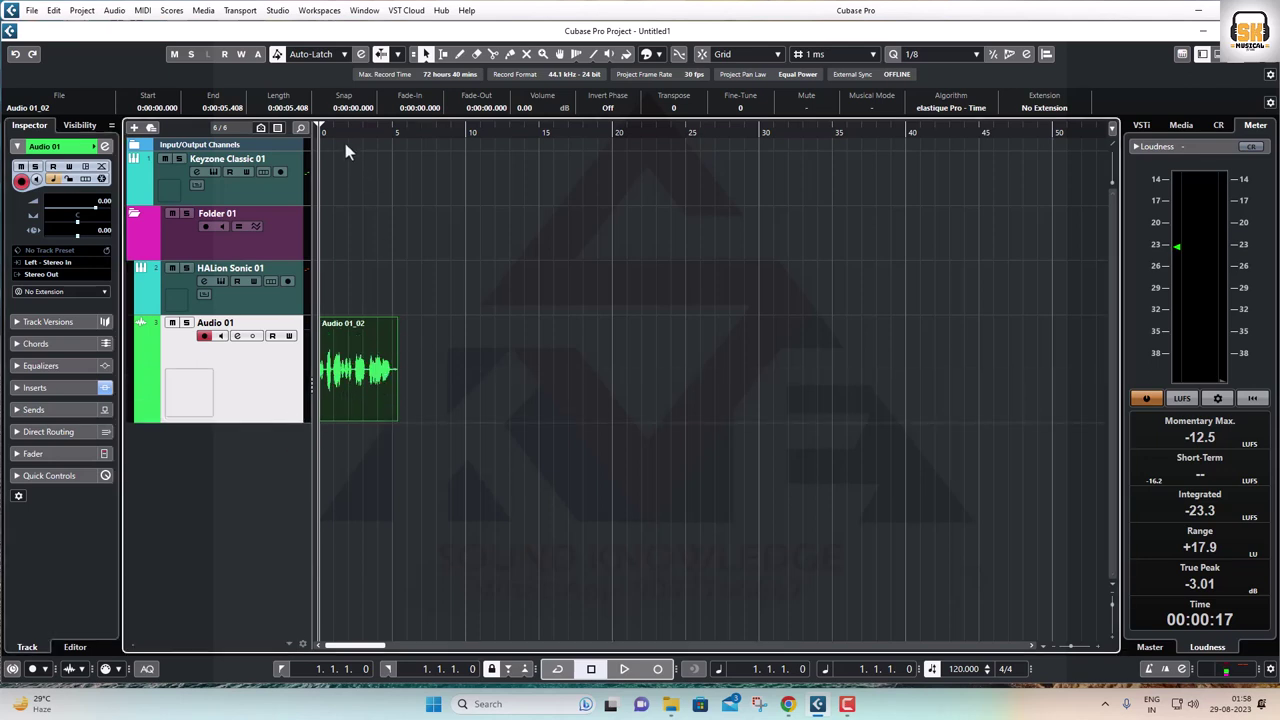
pyautogui.press('h')
pyautogui.press('h')
pyautogui.press('h')
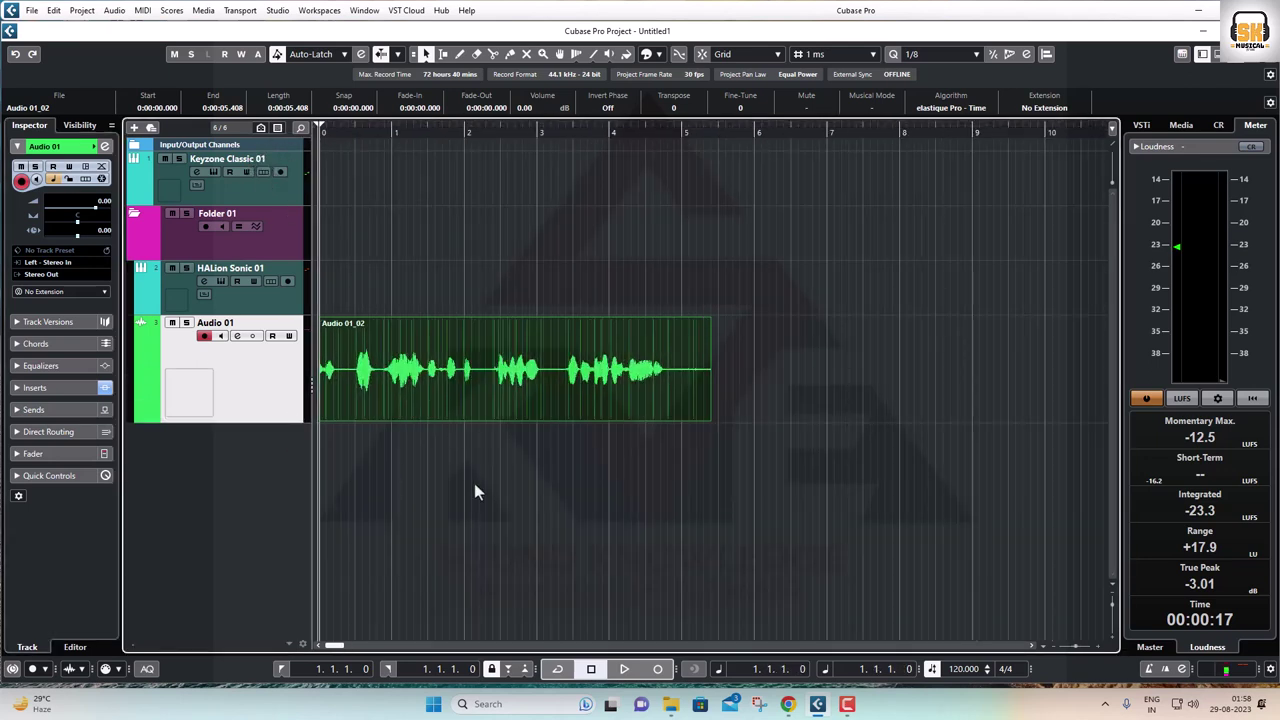
pyautogui.click(474, 483)
pyautogui.click(499, 394)
pyautogui.click(513, 492)
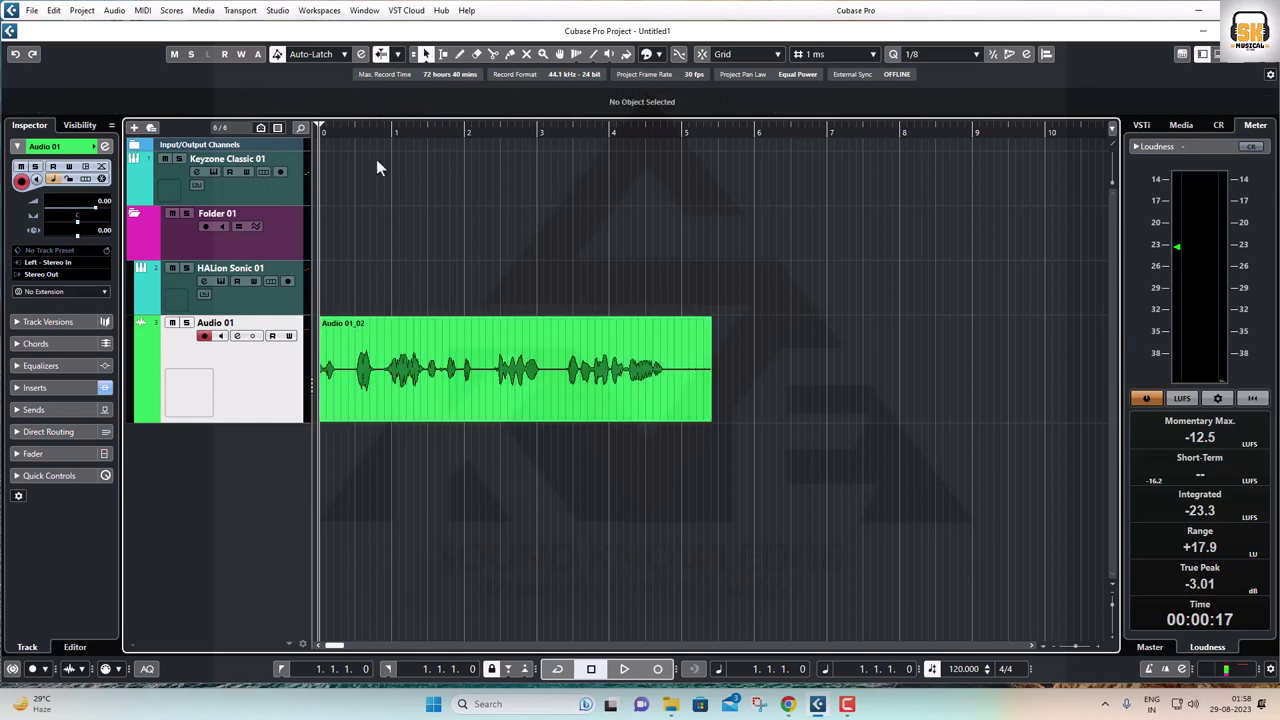
# Step: Review the buffer size choices in the MOTU M Series control panel from Studio Setup, and cancel without changes
pyautogui.click(278, 11)
pyautogui.click(318, 284)
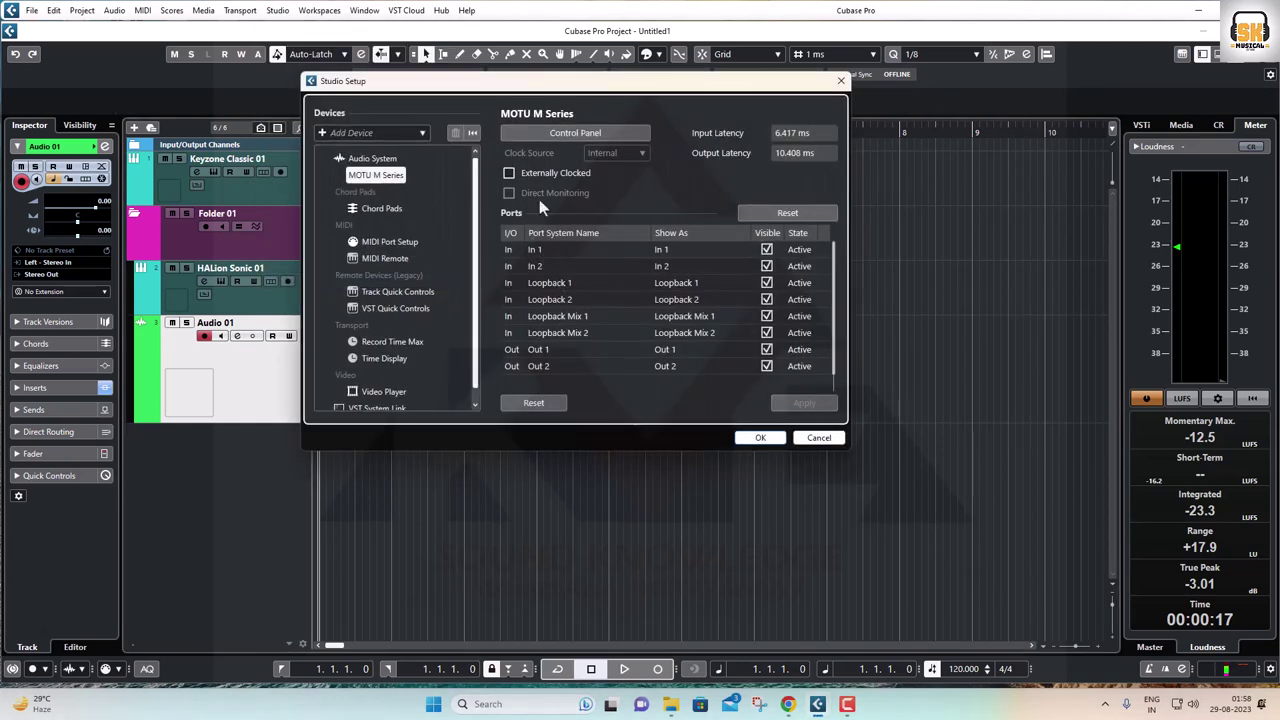
pyautogui.click(562, 134)
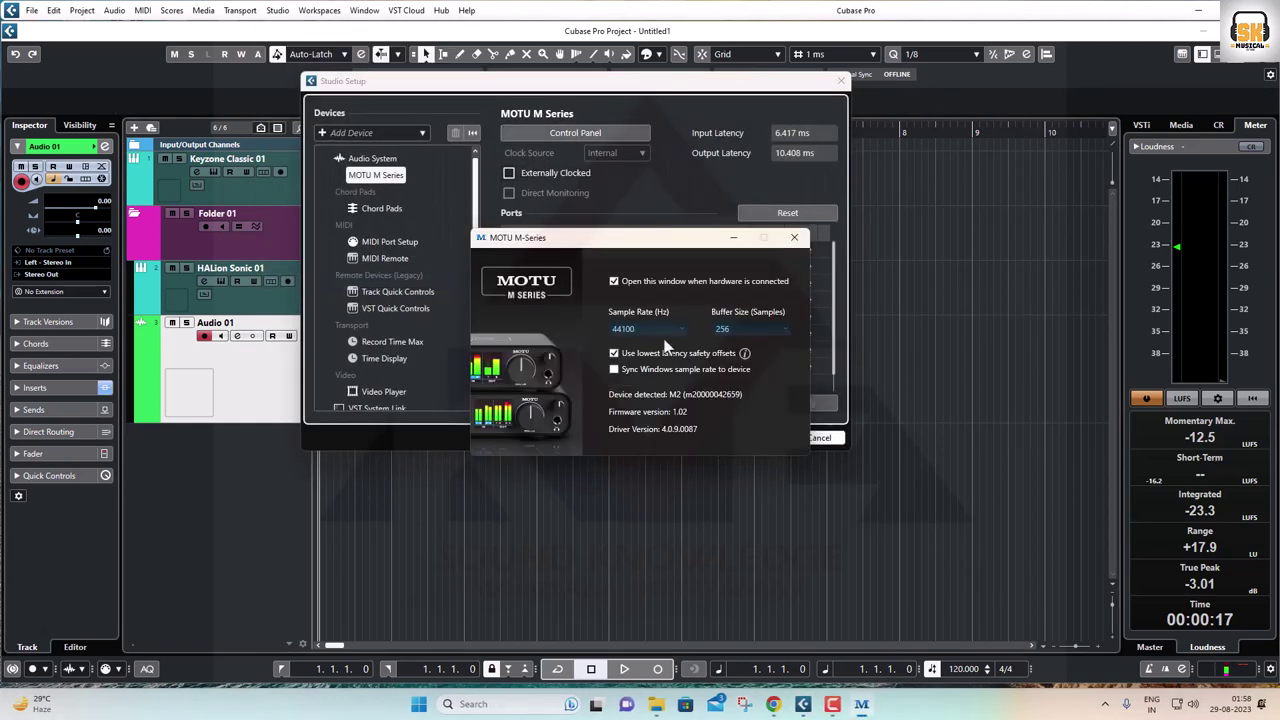
pyautogui.click(742, 332)
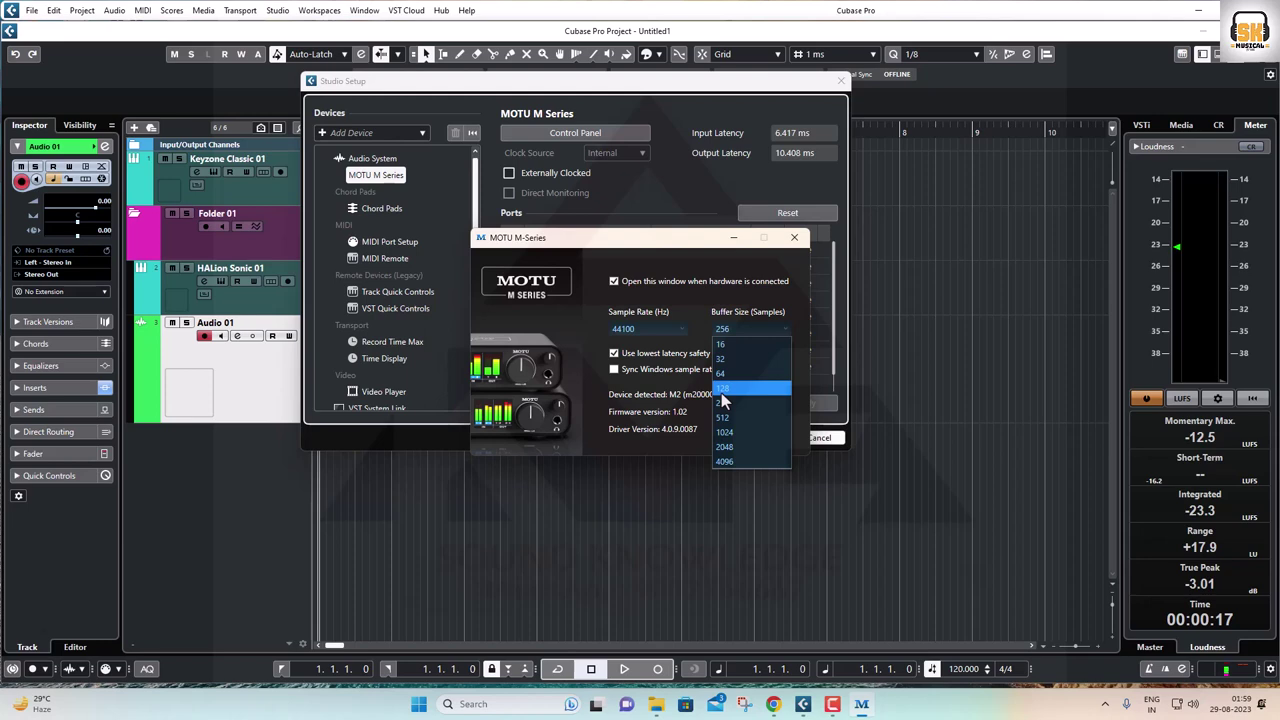
pyautogui.click(654, 189)
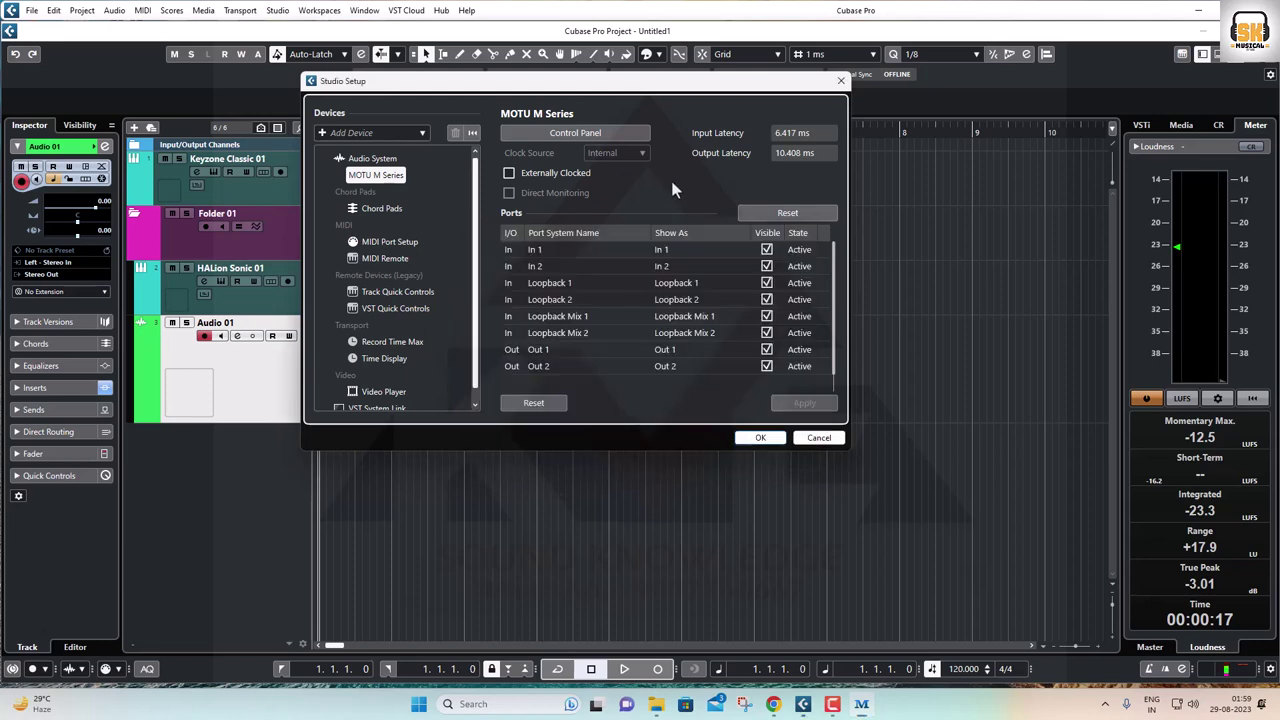
pyautogui.click(812, 441)
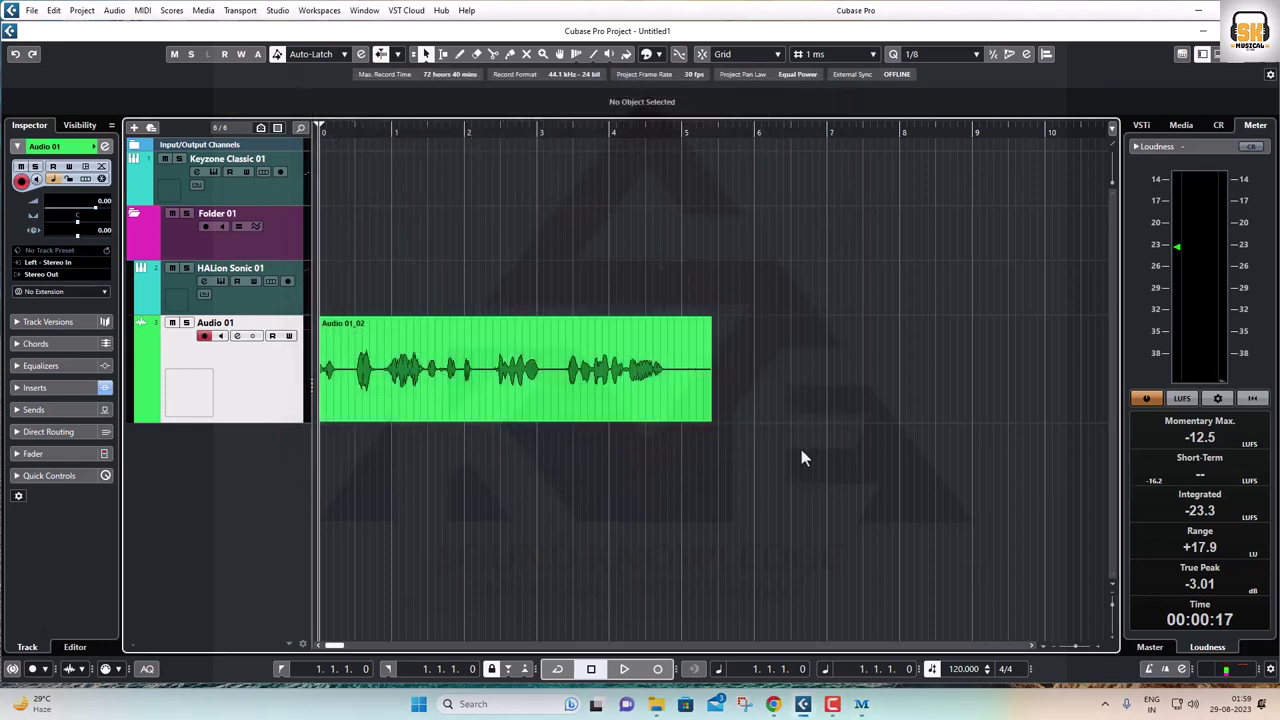
# Step: Delete the Audio 01_02 clip and reduce the height of the Audio 01 track
pyautogui.click(415, 397)
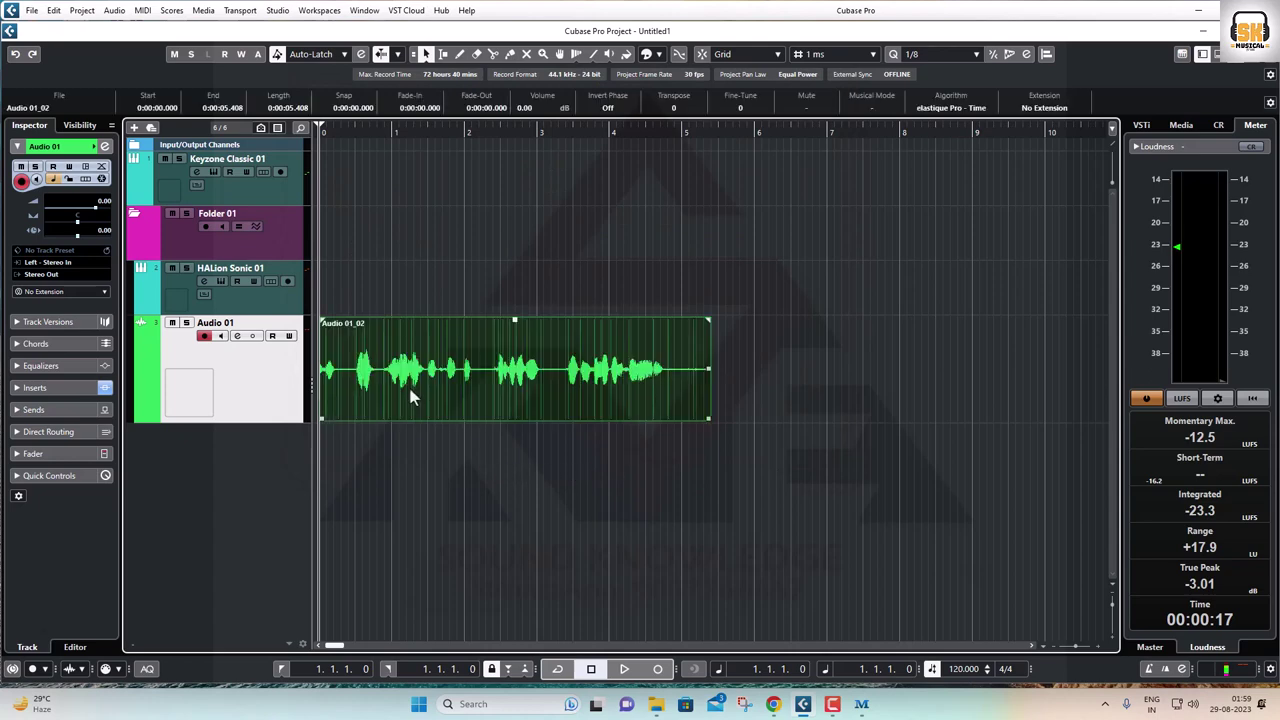
pyautogui.press('Delete')
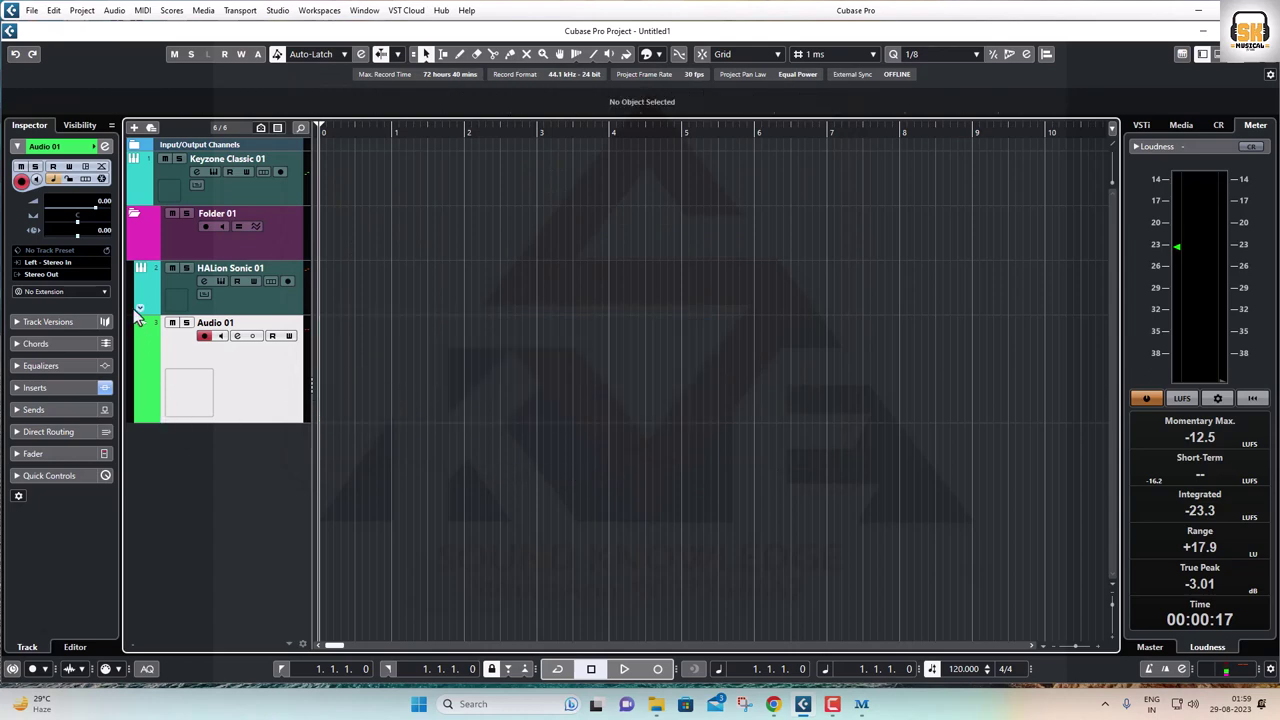
pyautogui.click(155, 238)
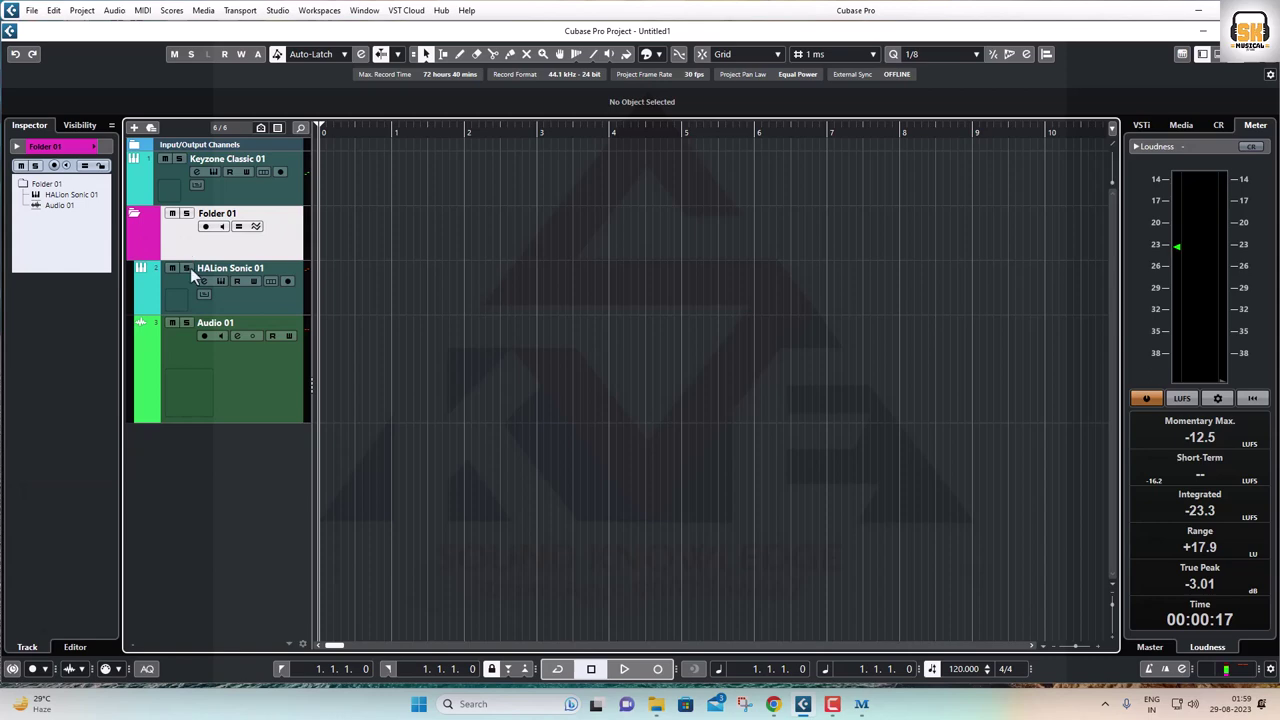
pyautogui.moveTo(206, 422); pyautogui.dragTo(207, 380)
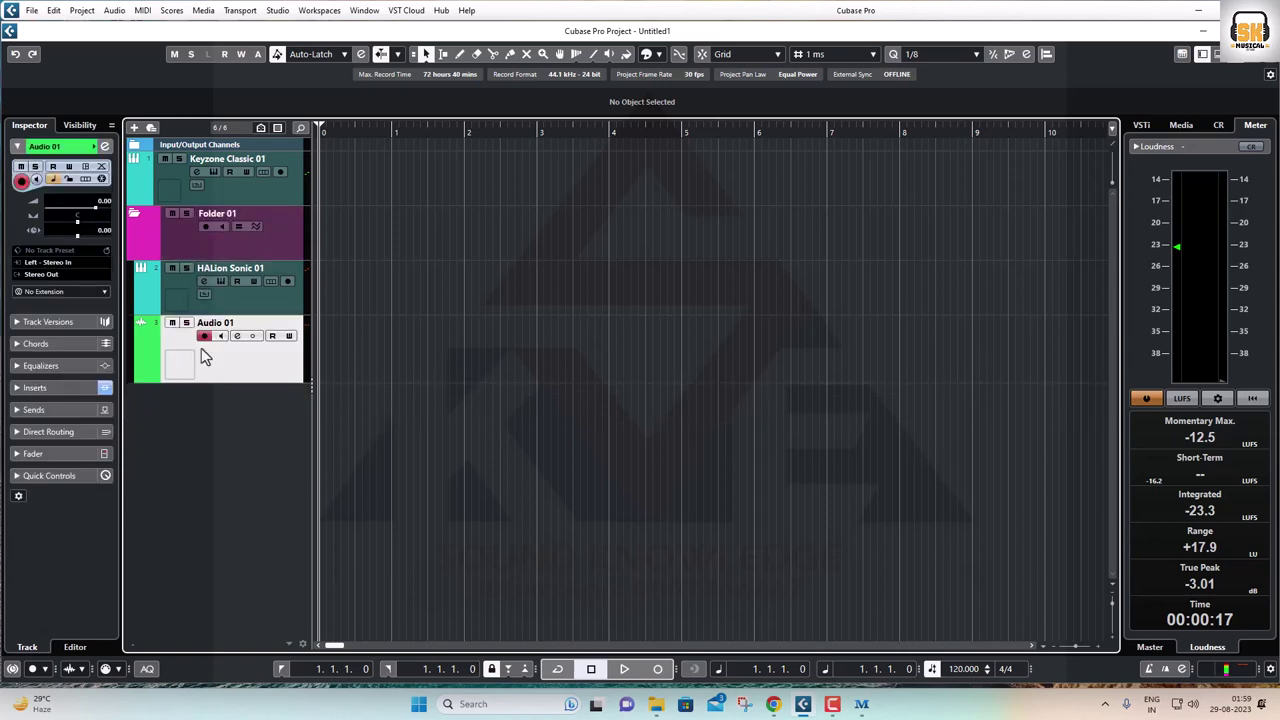
# Step: Collapse Folder 01 and review its track commands, such as removing or hiding the selected tracks, without applying any
pyautogui.click(173, 180)
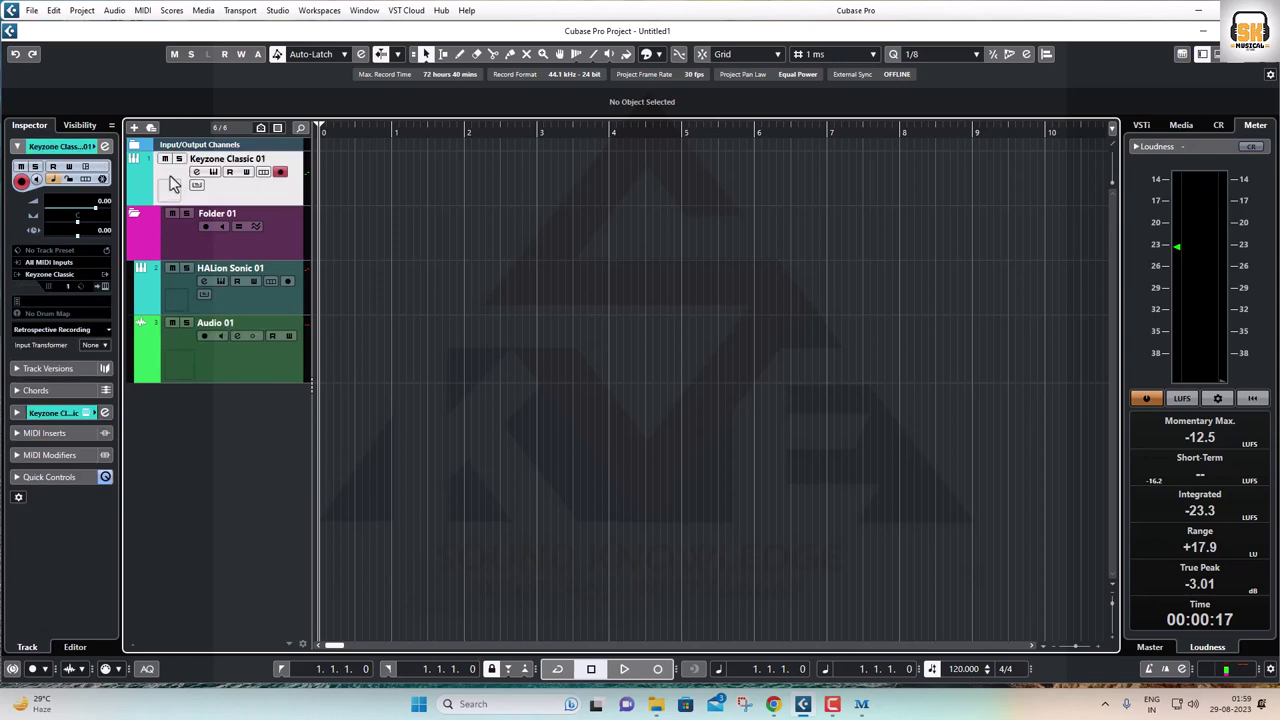
pyautogui.click(135, 216)
pyautogui.click(136, 216)
pyautogui.click(136, 218)
pyautogui.rightClick(171, 241)
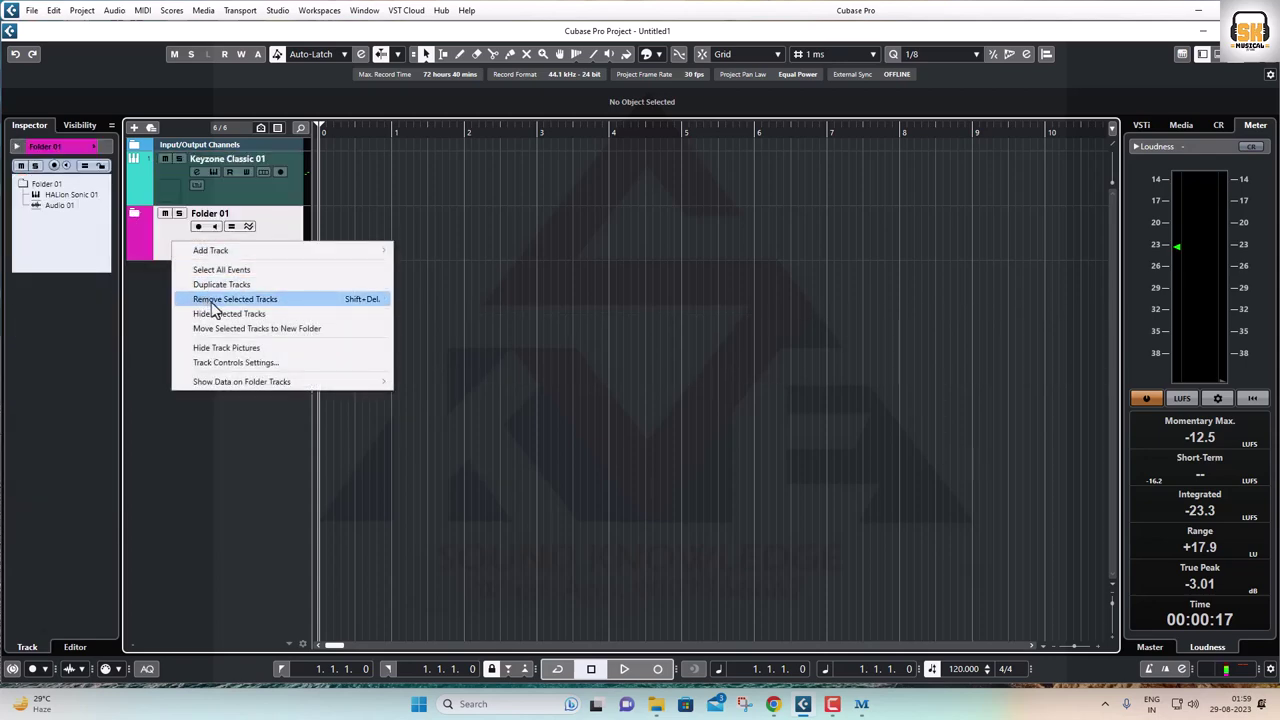
pyautogui.click(141, 240)
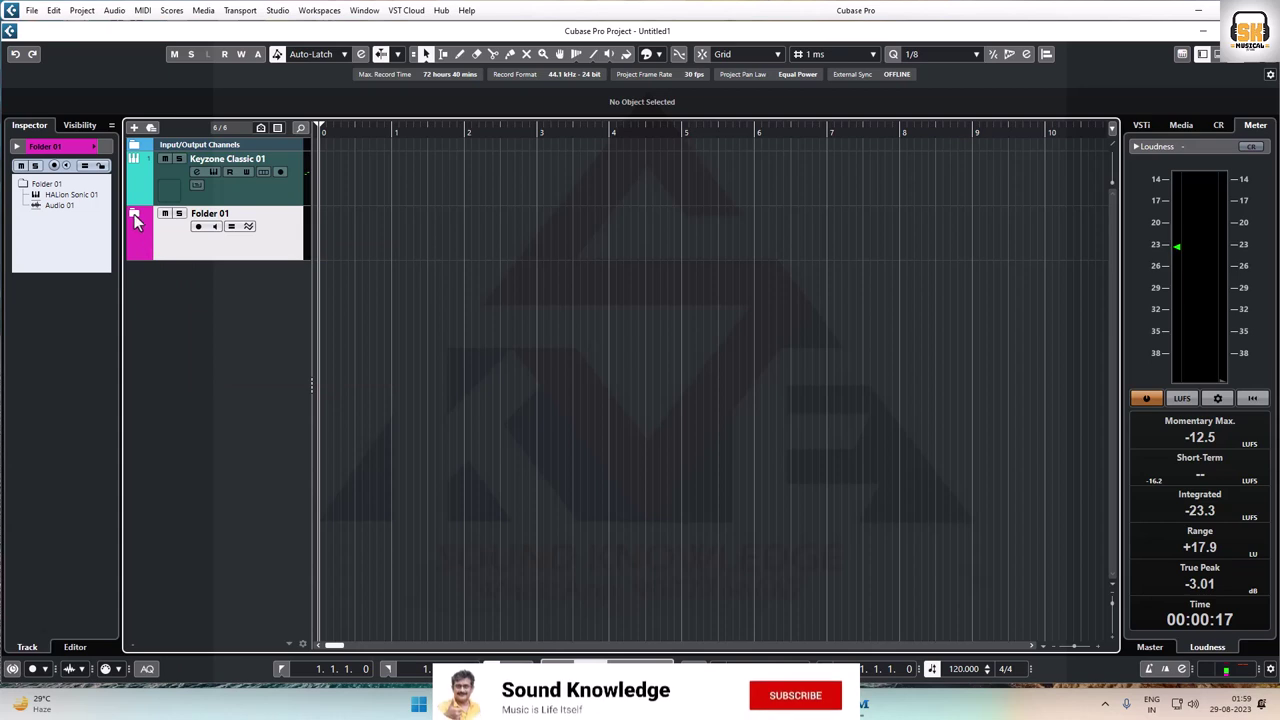
# Step: Expand Folder 01 and review the remove, duplicate and disable commands for HALion Sonic 01 without applying any
pyautogui.click(134, 214)
pyautogui.rightClick(175, 295)
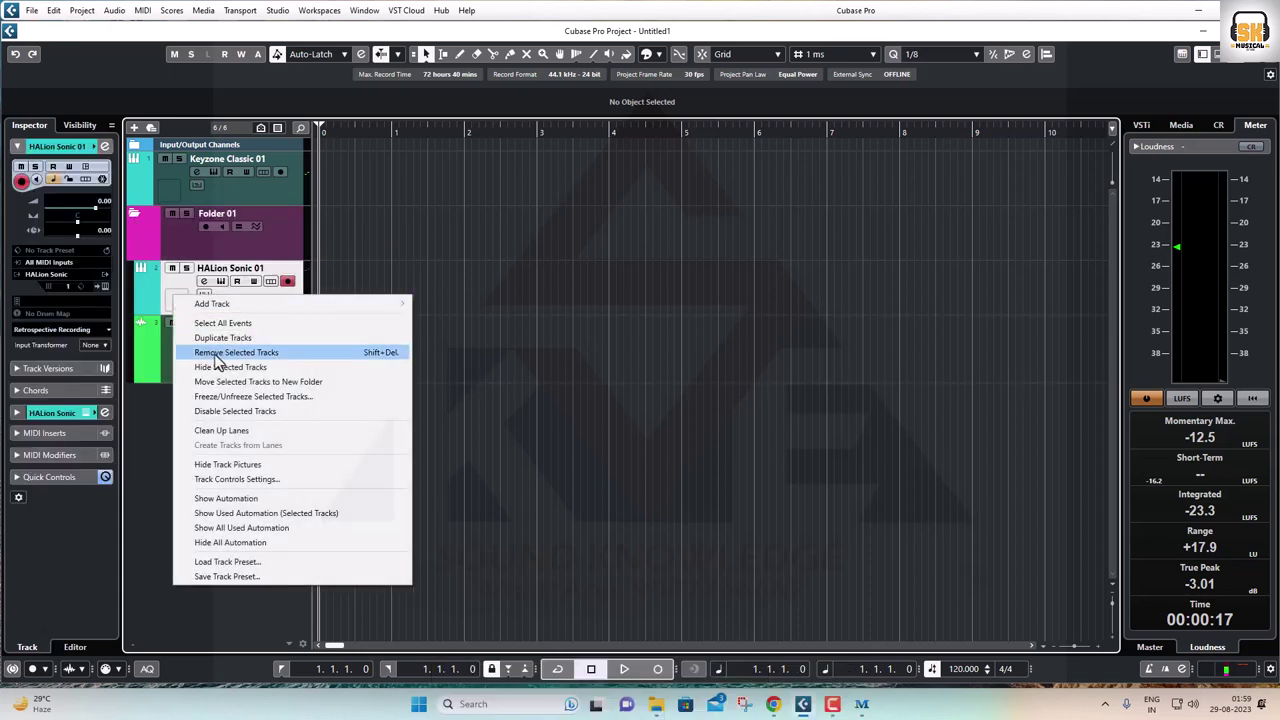
pyautogui.click(151, 374)
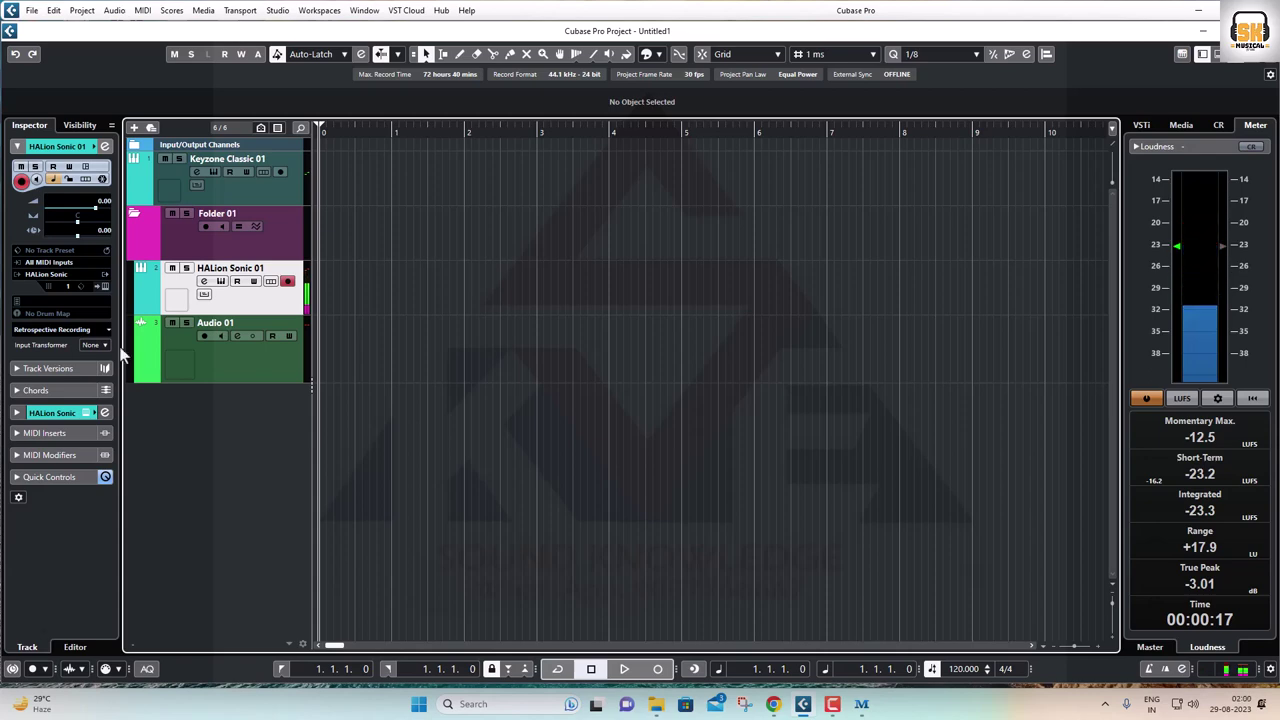
pyautogui.rightClick(164, 287)
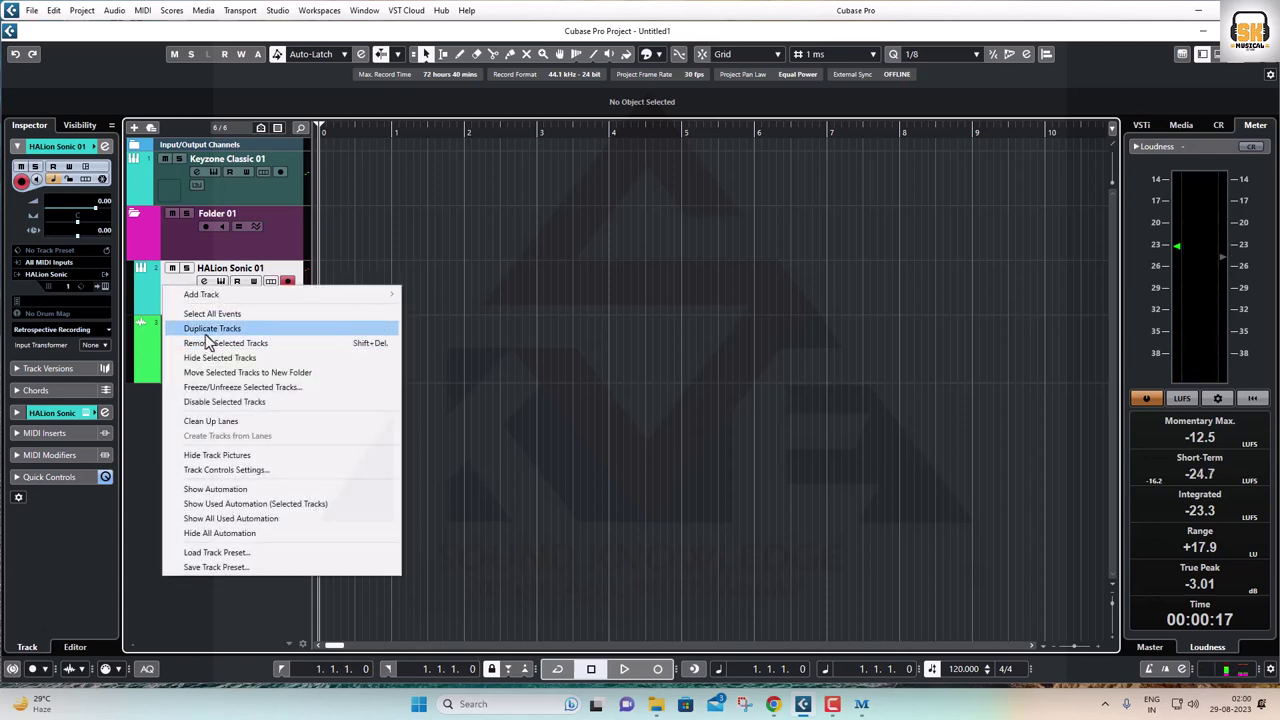
pyautogui.click(523, 392)
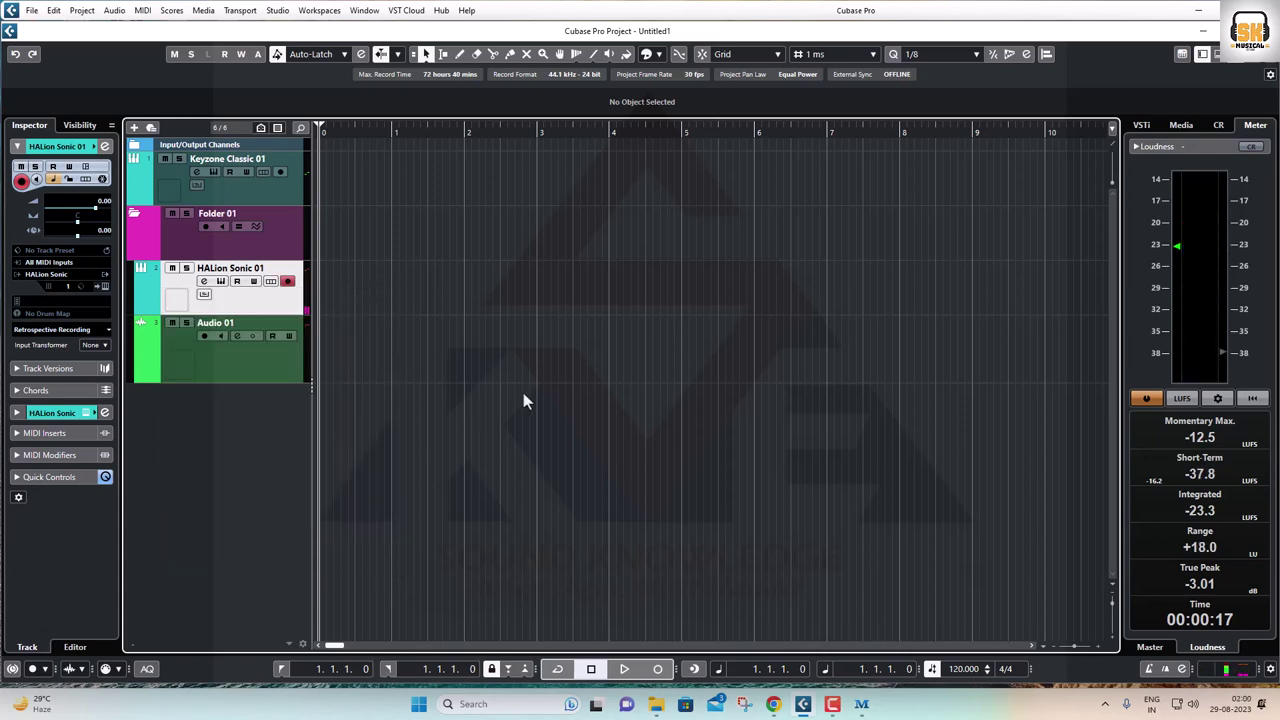
# Step: Select the Stereo Out track in Input/Output Channels, check its channel in the MixConsole, and return to the project window
pyautogui.click(134, 147)
pyautogui.click(187, 190)
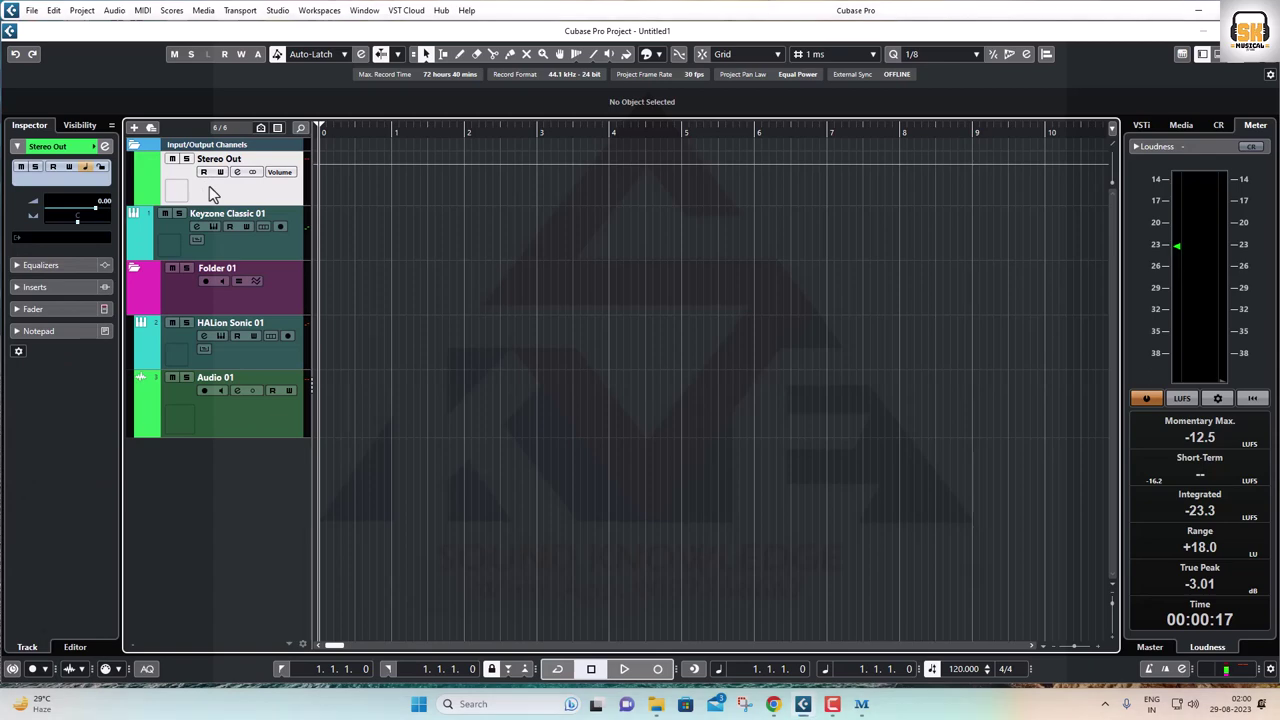
pyautogui.press('F3')
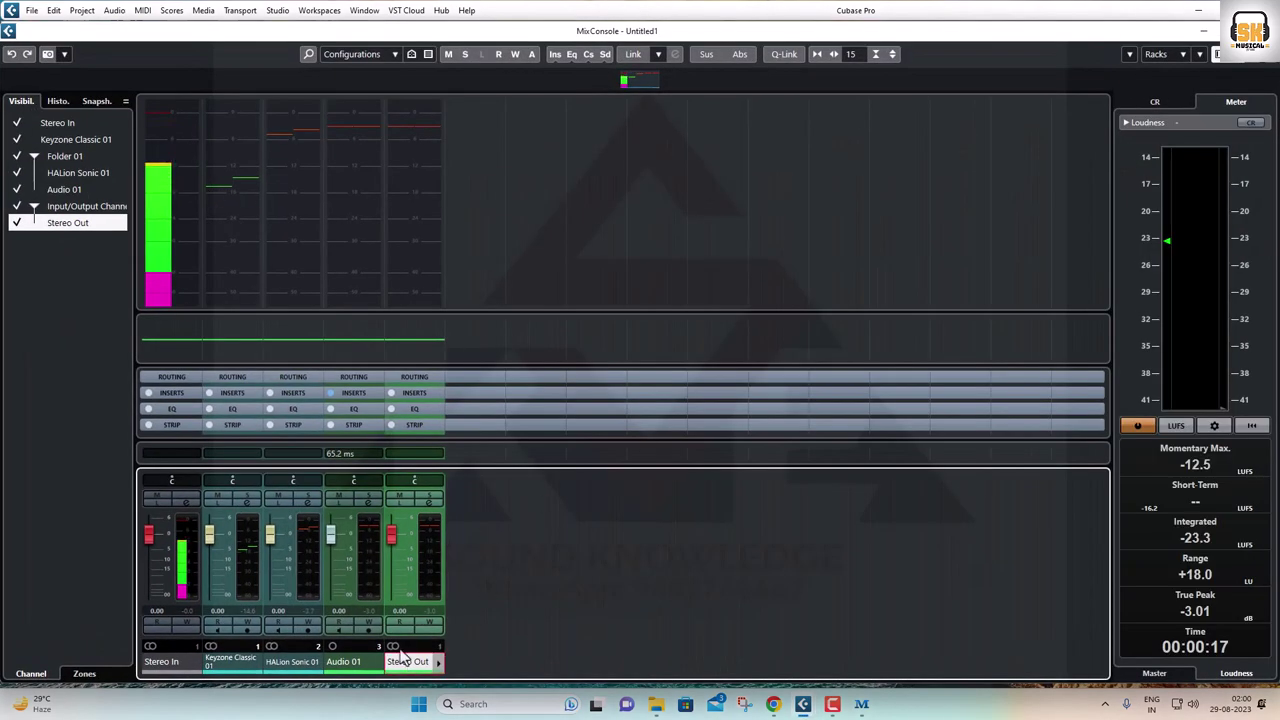
pyautogui.click(418, 610)
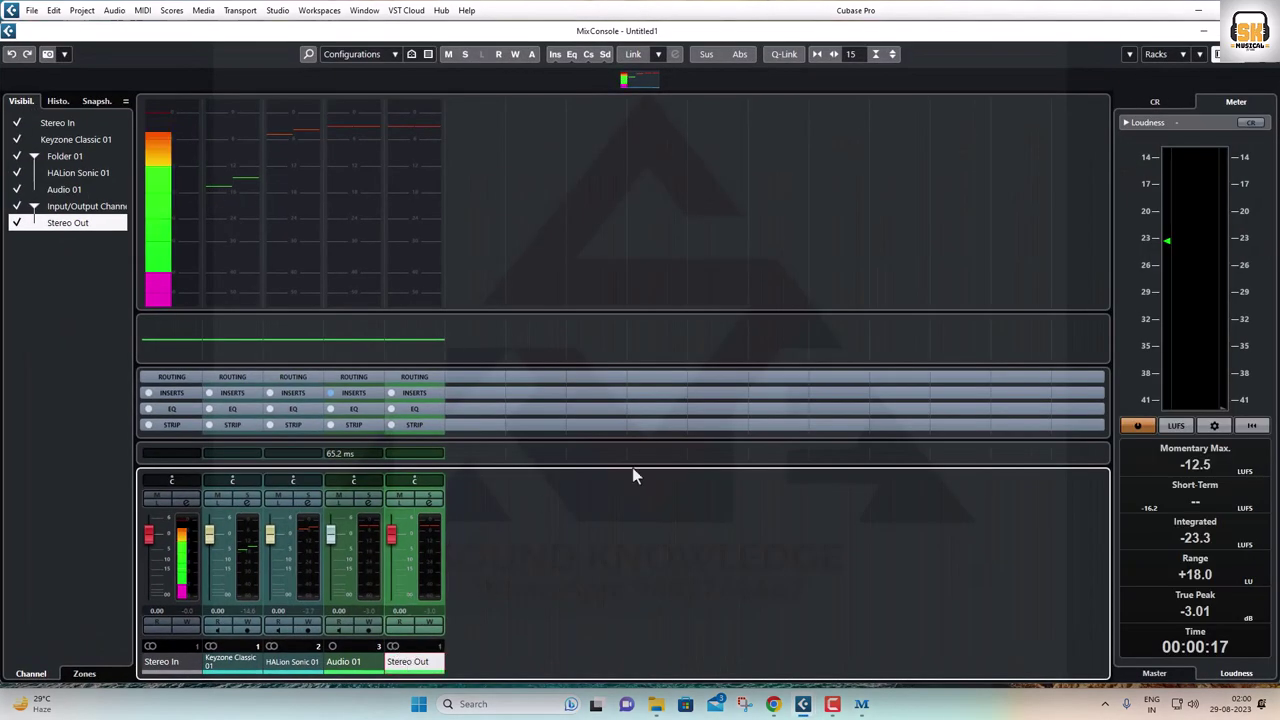
pyautogui.press('F3')
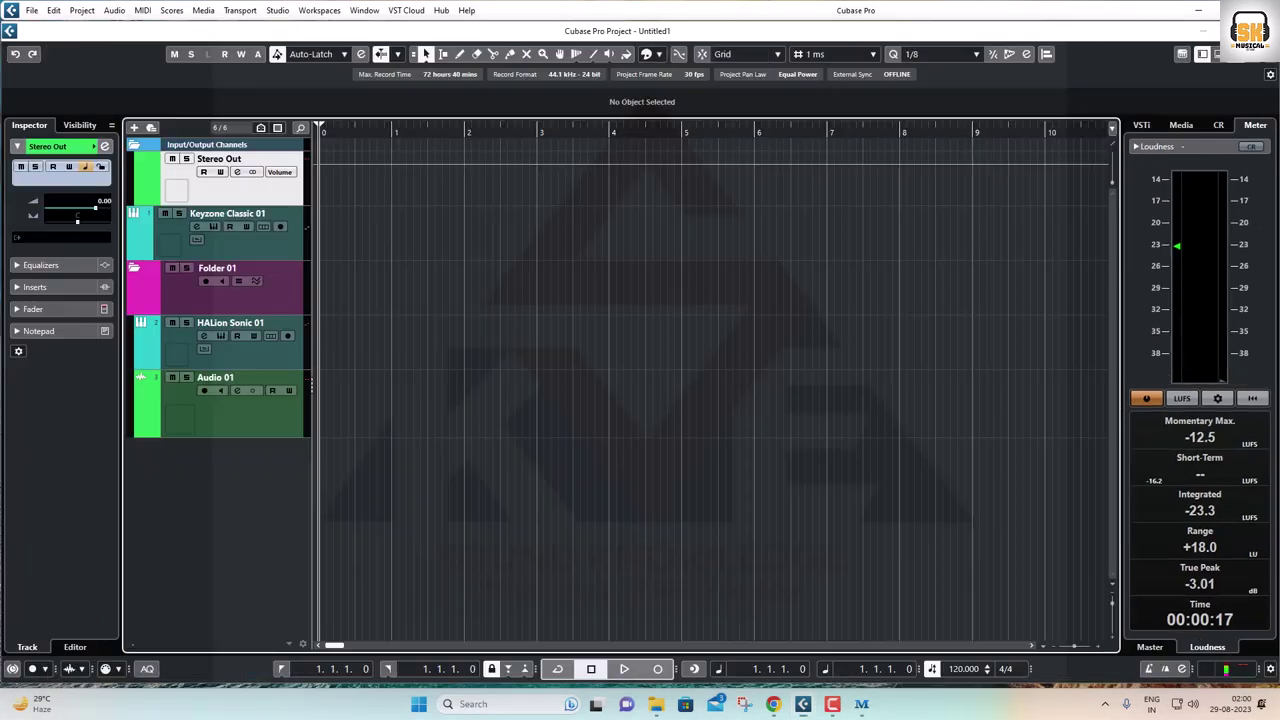
# Step: Collapse and reopen Input/Output Channels, and review the track commands available for Stereo Out without applying any
pyautogui.click(176, 148)
pyautogui.click(134, 146)
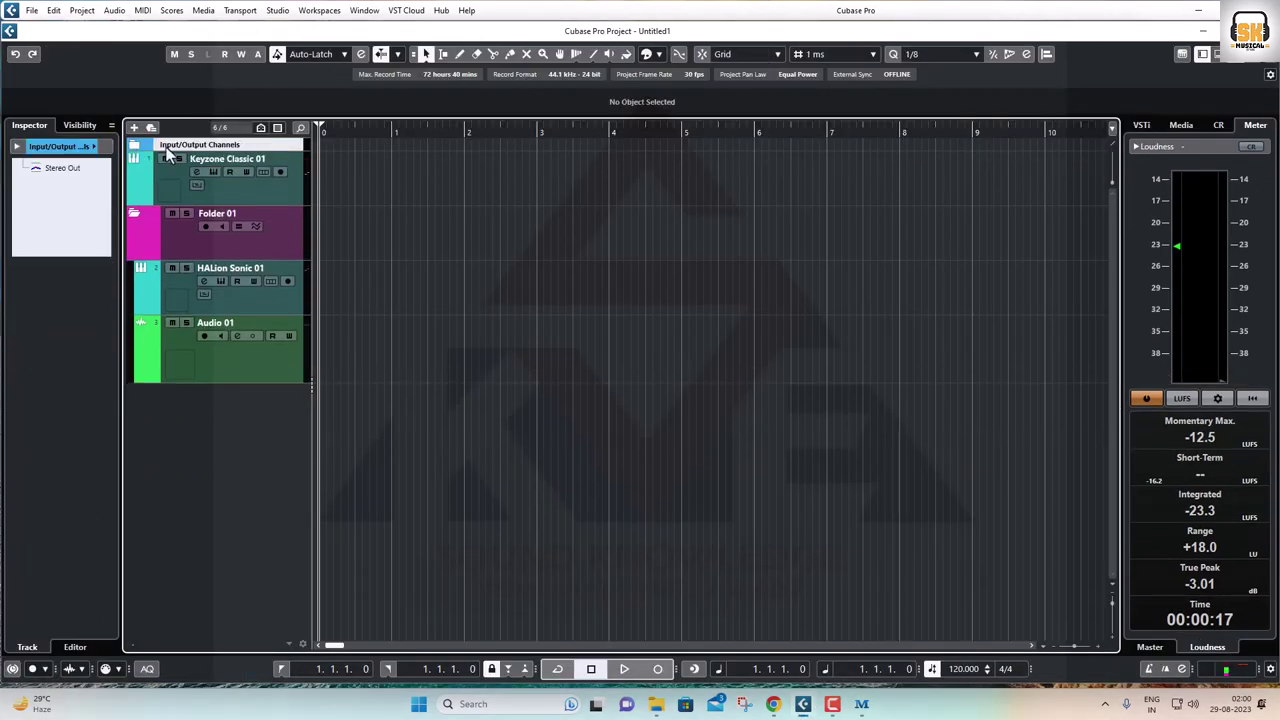
pyautogui.click(137, 150)
pyautogui.rightClick(162, 177)
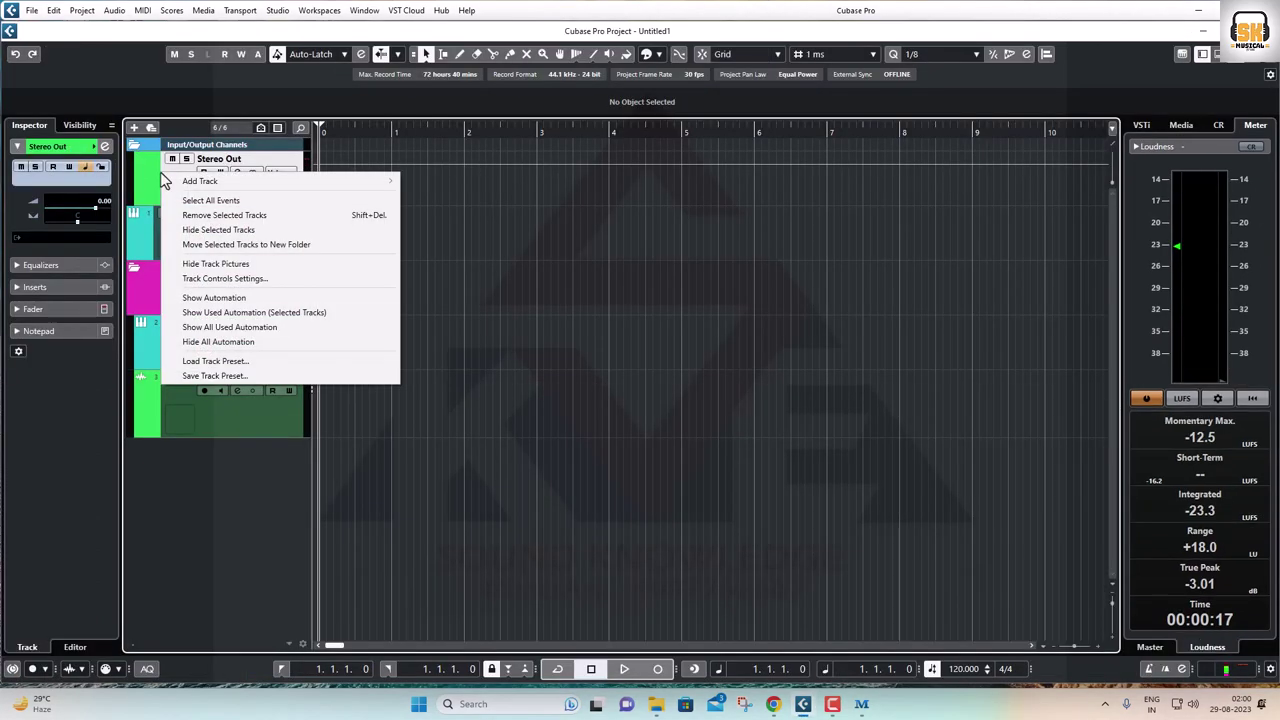
pyautogui.click(621, 302)
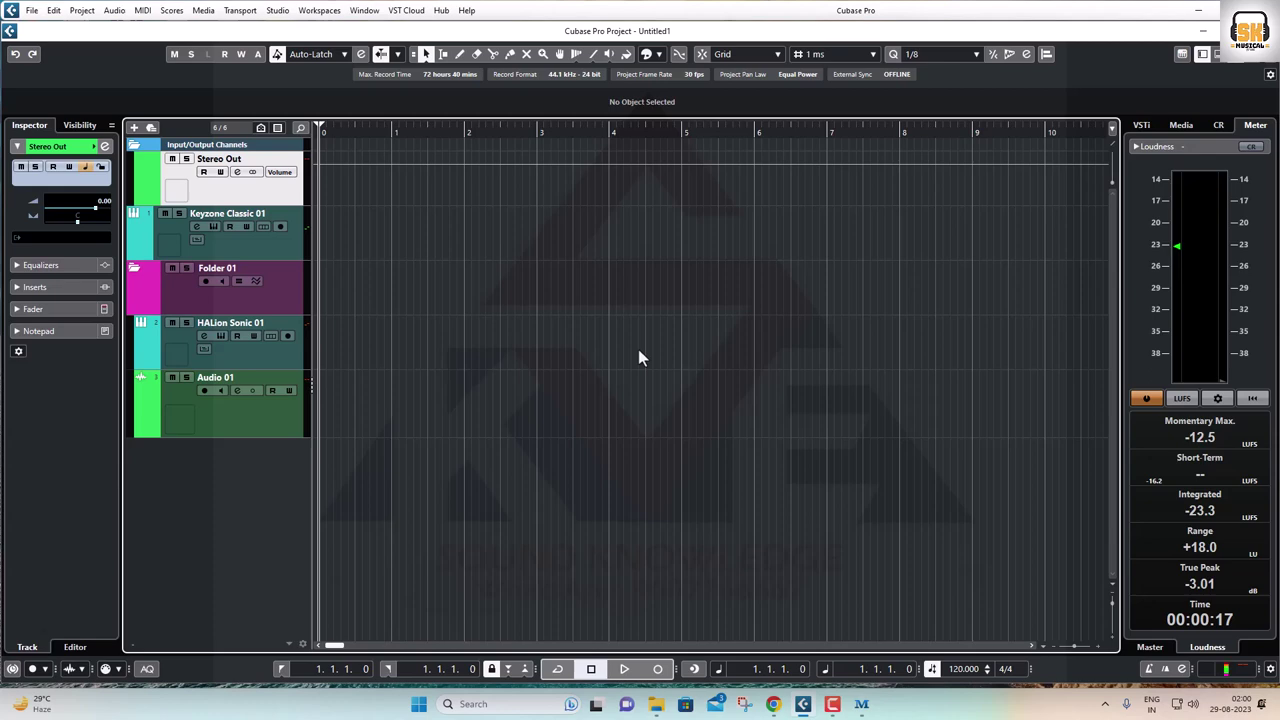
# Step: Collapse Input/Output Channels and select the HALion Sonic 01 track
pyautogui.click(134, 145)
pyautogui.click(264, 205)
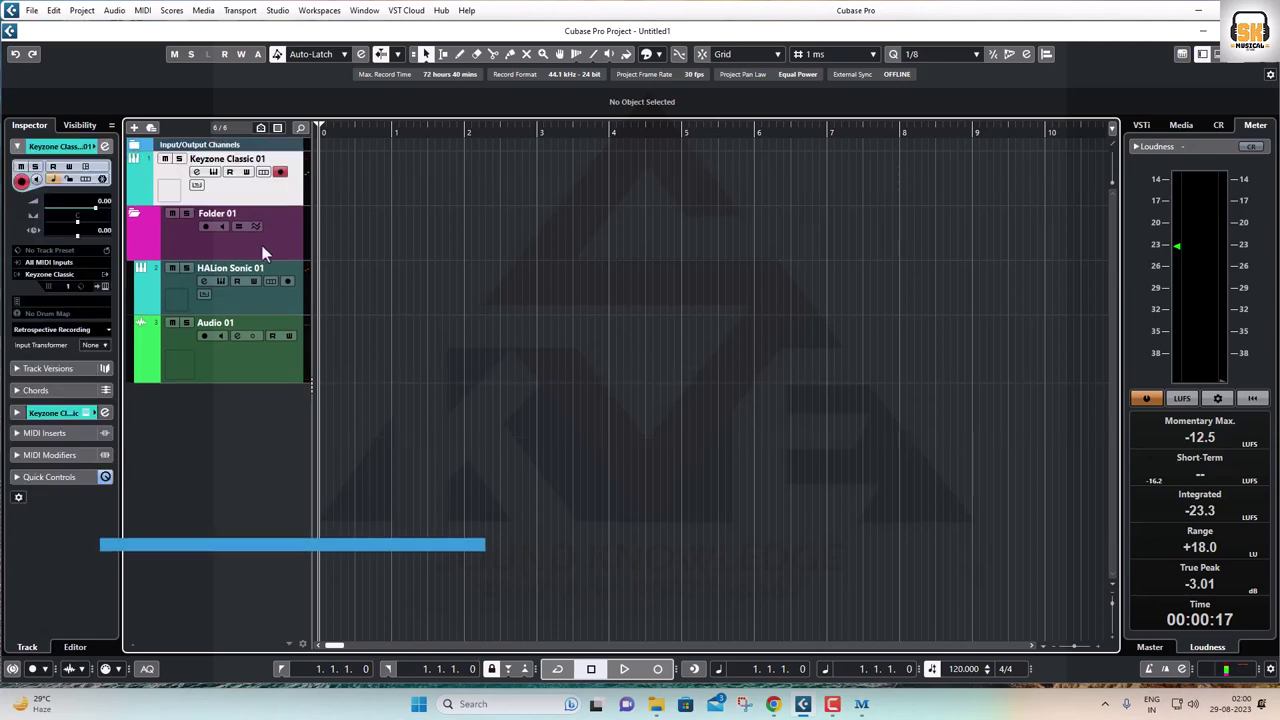
pyautogui.click(241, 300)
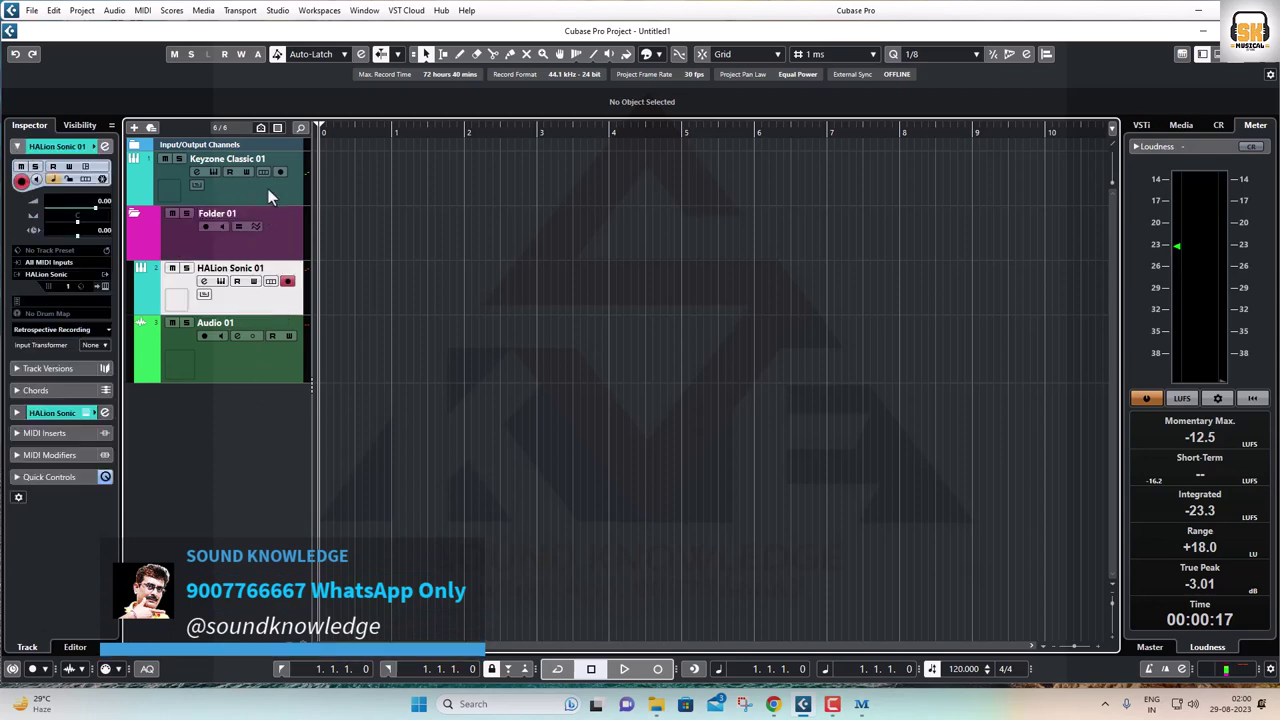
# Step: Move Keyzone Classic 01 into Folder 01, and take Audio 01, HALion Sonic 01 and Keyzone Classic 01 out of the folder, placing them below it
pyautogui.moveTo(271, 195); pyautogui.dragTo(248, 370)
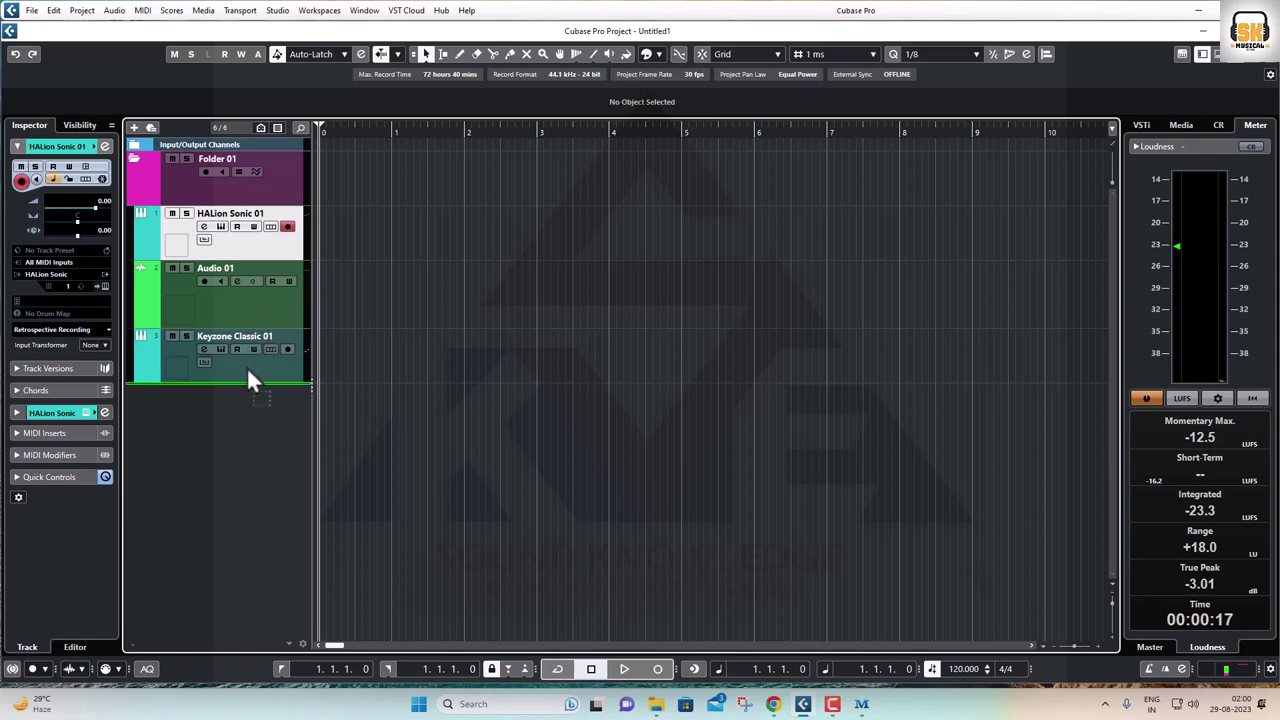
pyautogui.moveTo(241, 447); pyautogui.dragTo(237, 446)
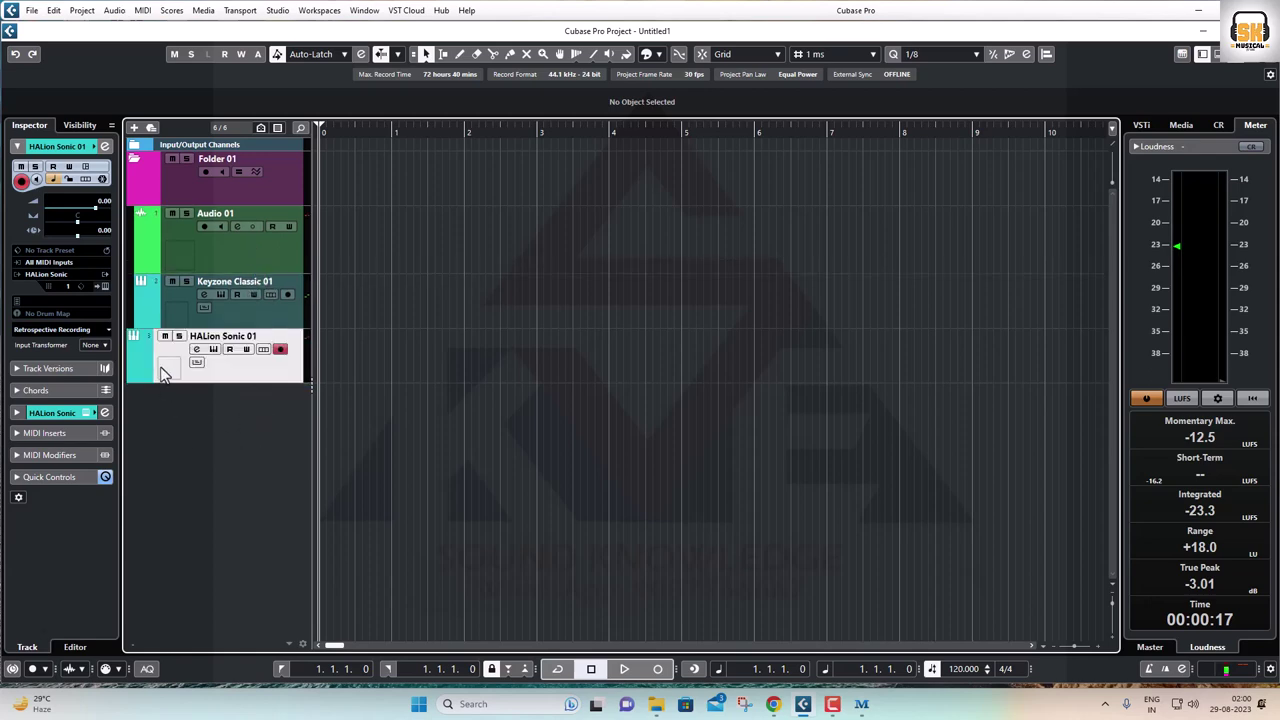
pyautogui.moveTo(244, 244); pyautogui.dragTo(238, 420)
pyautogui.click(243, 290)
pyautogui.click(222, 193)
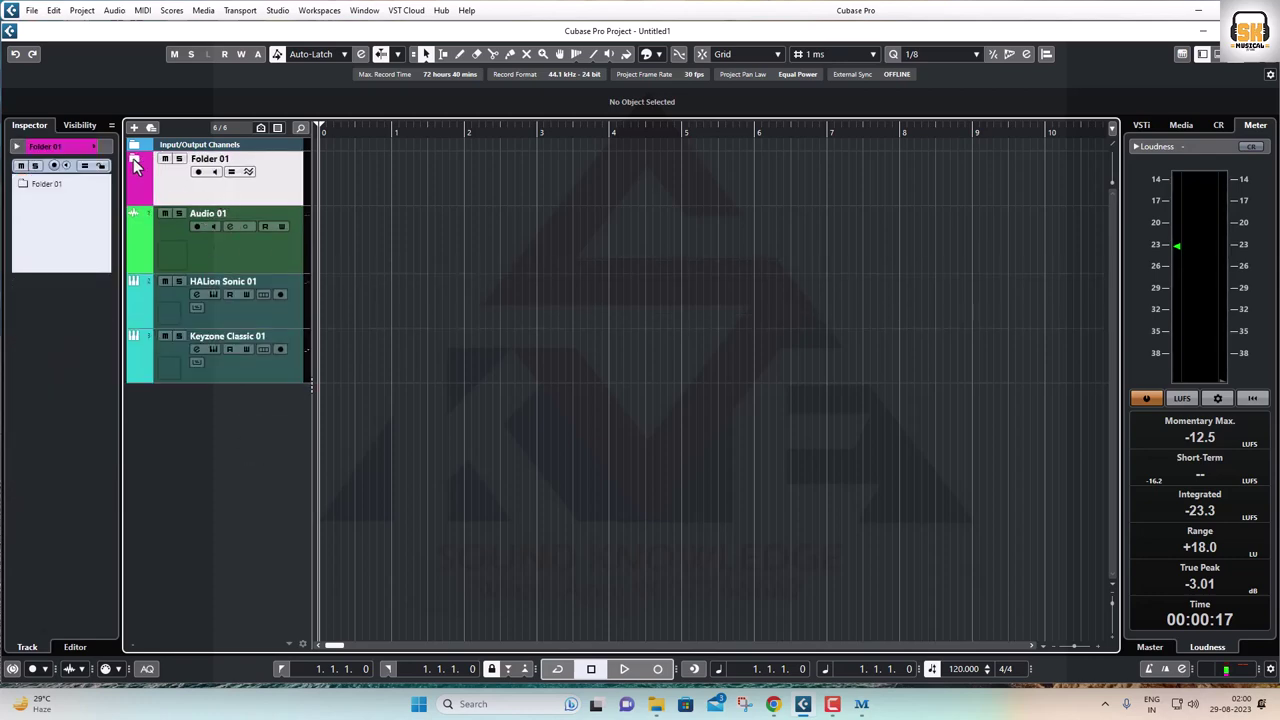
# Step: Select Audio 01 and Folder 01 in turn, and switch the folder's phase-coherent AudioWarp and group editing on and off again
pyautogui.click(201, 264)
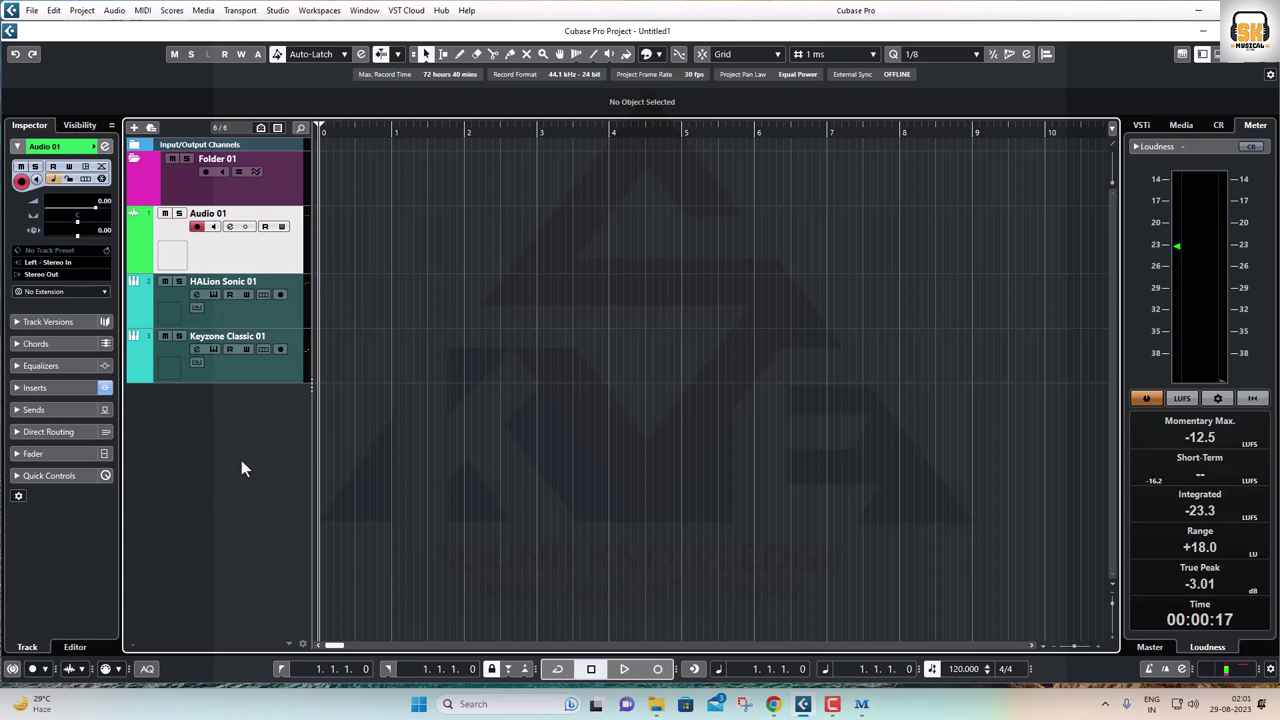
pyautogui.click(170, 193)
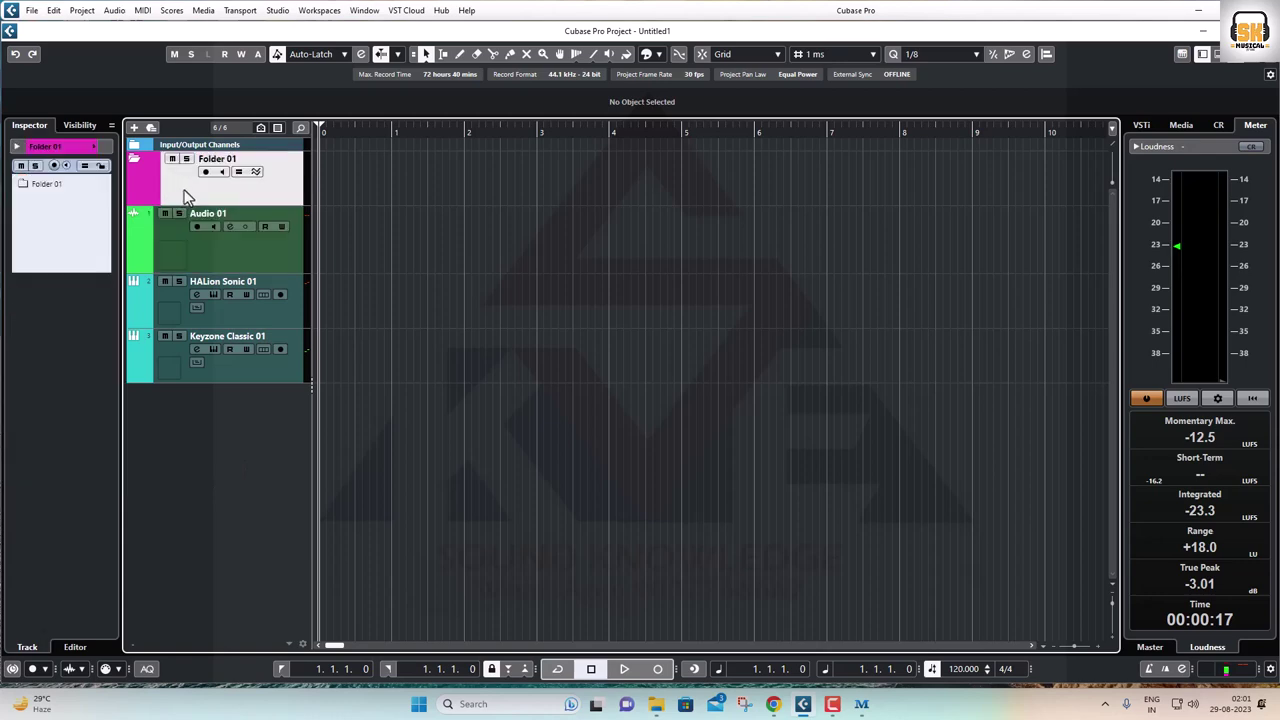
pyautogui.click(255, 174)
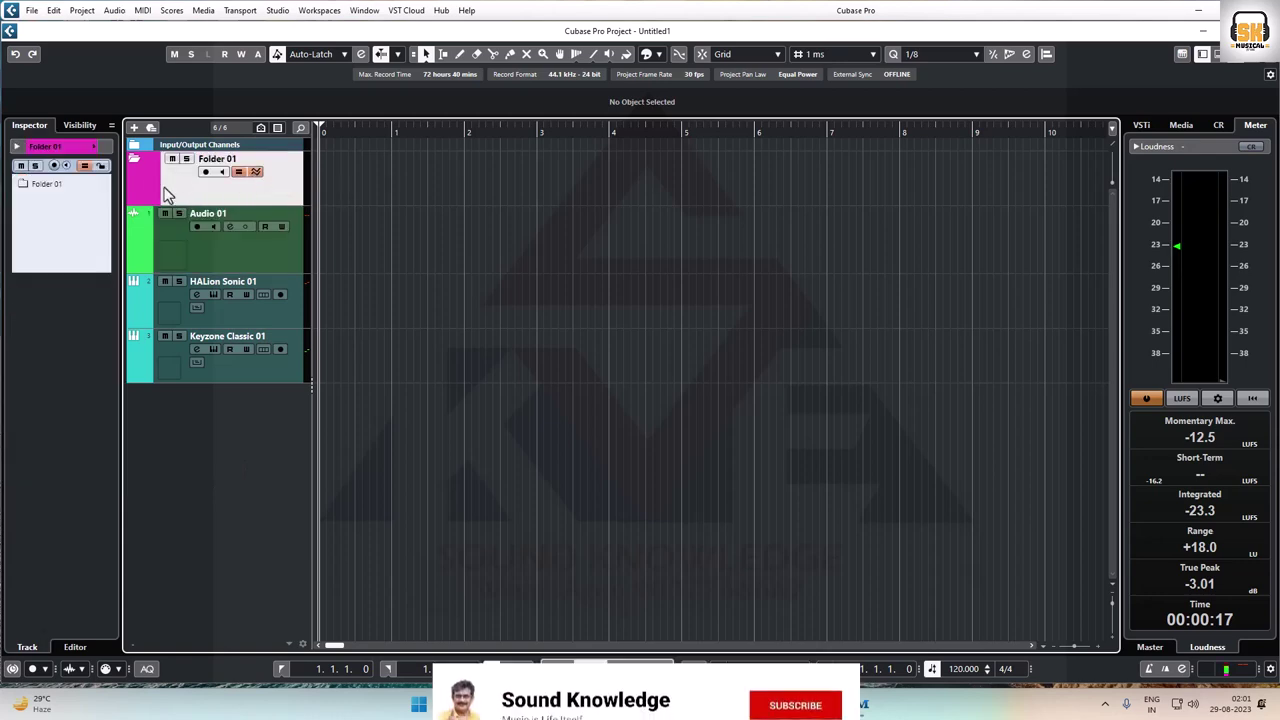
pyautogui.click(240, 172)
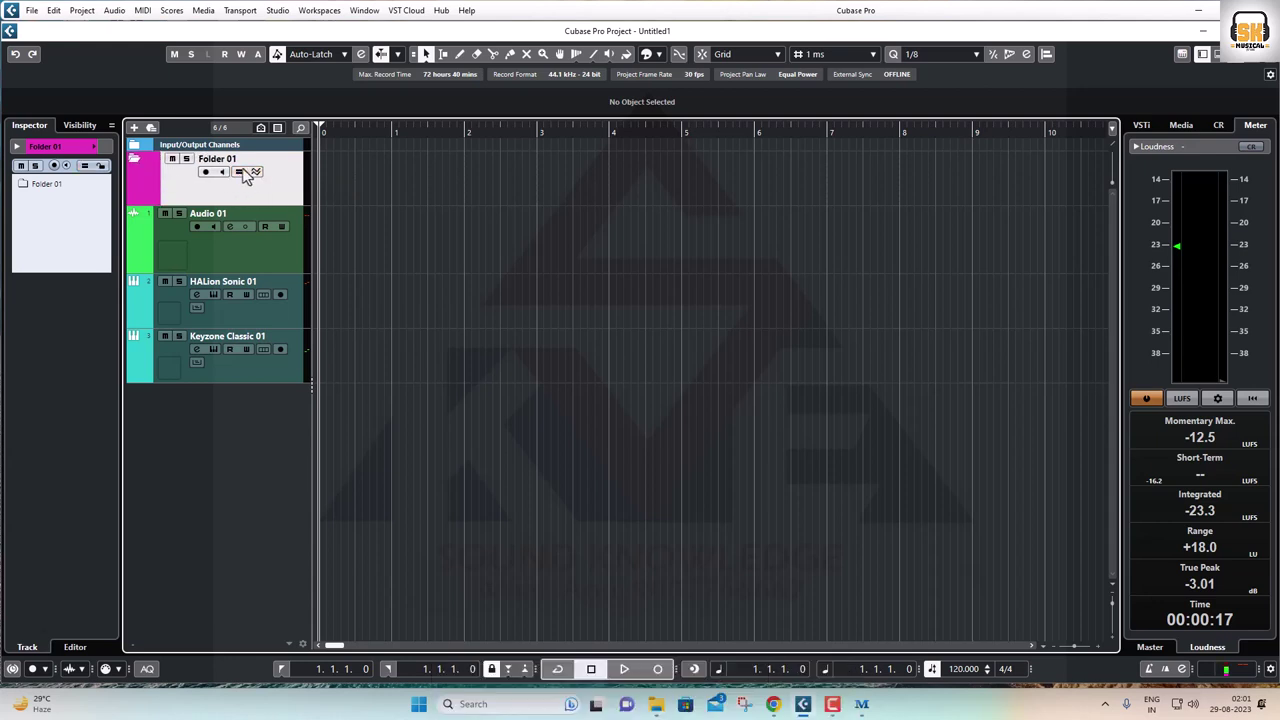